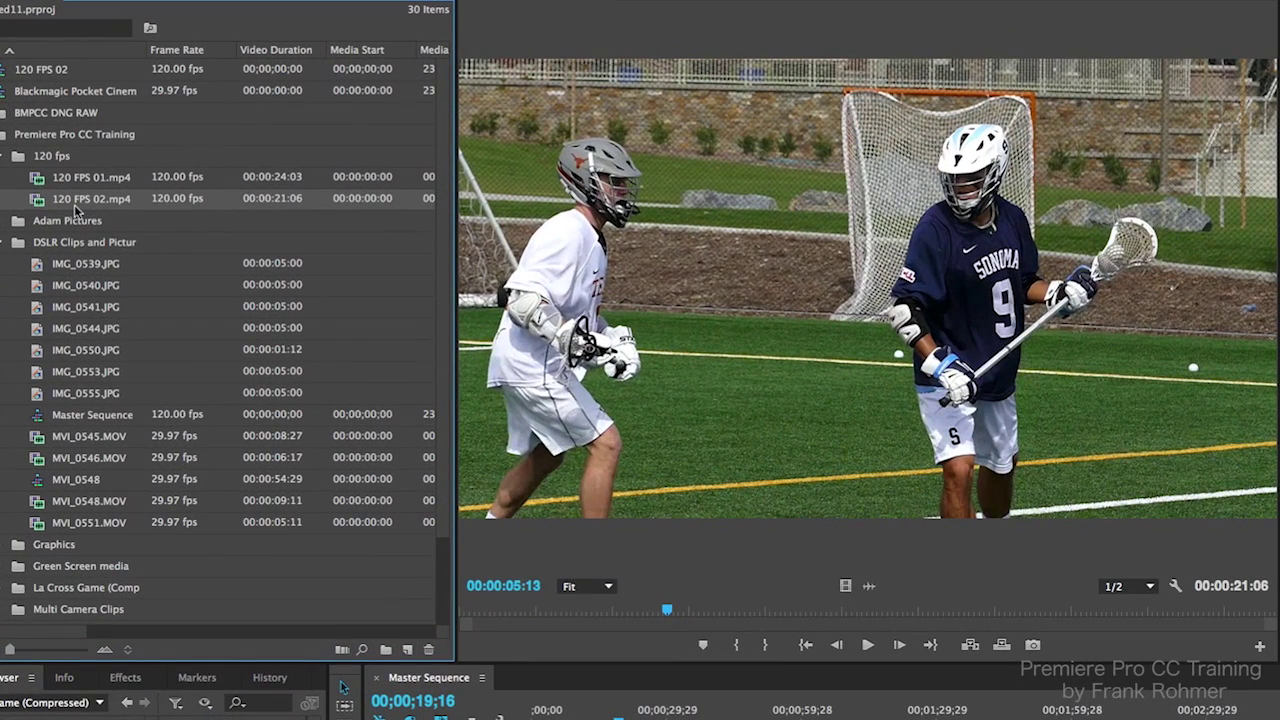
Interpret the 120 FPS 02.mp4 footage using the frame rate from its file, and play the clip to compare its motion speed.
mouse_move(85, 206)
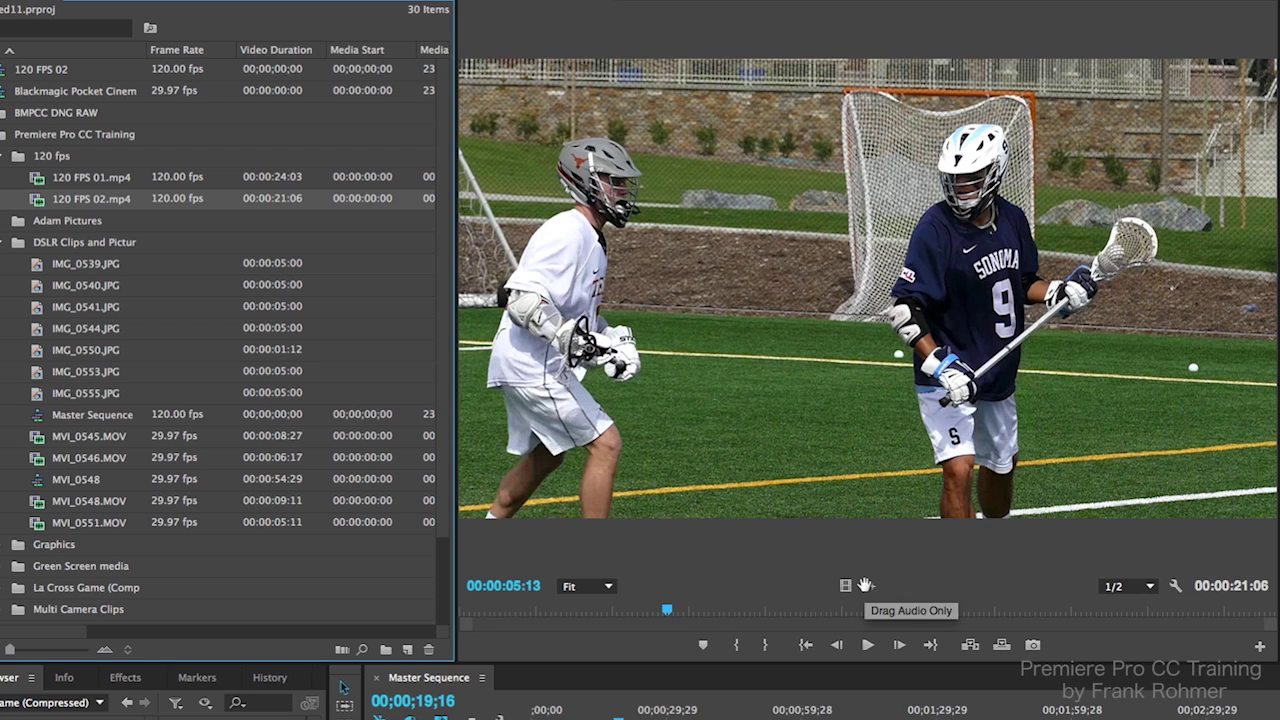
left_click(868, 645)
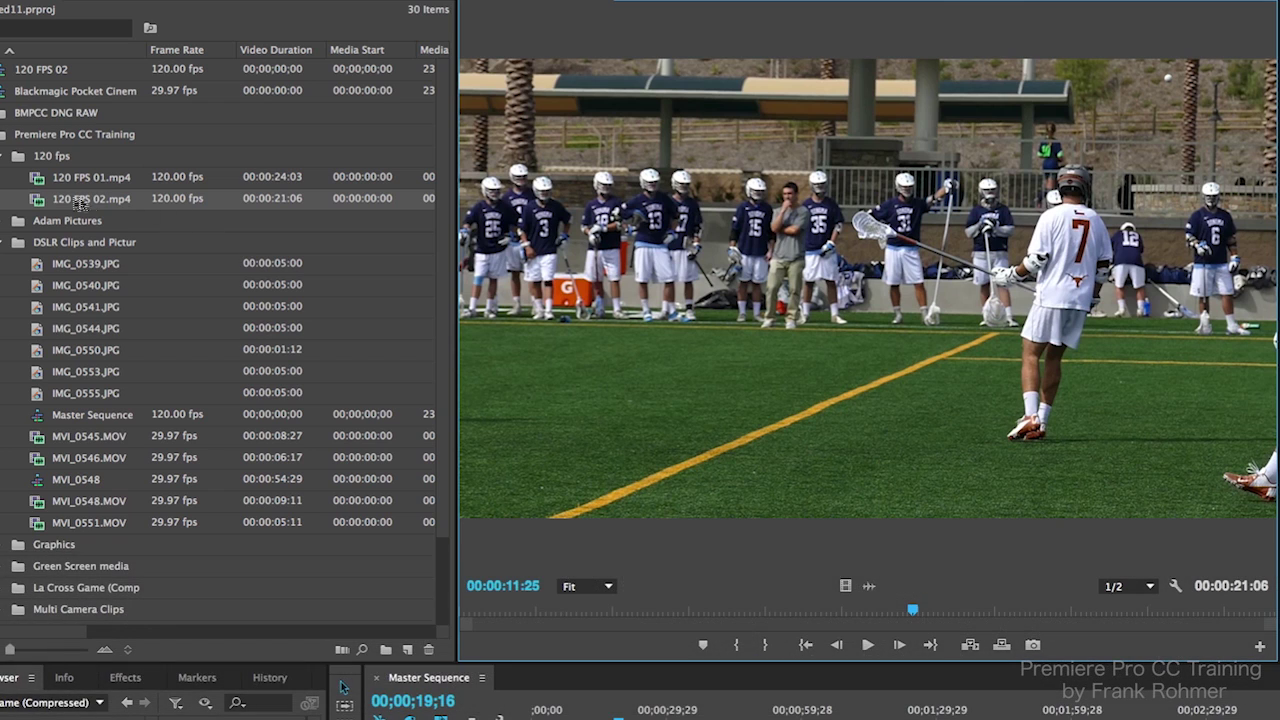
mouse_move(41, 205)
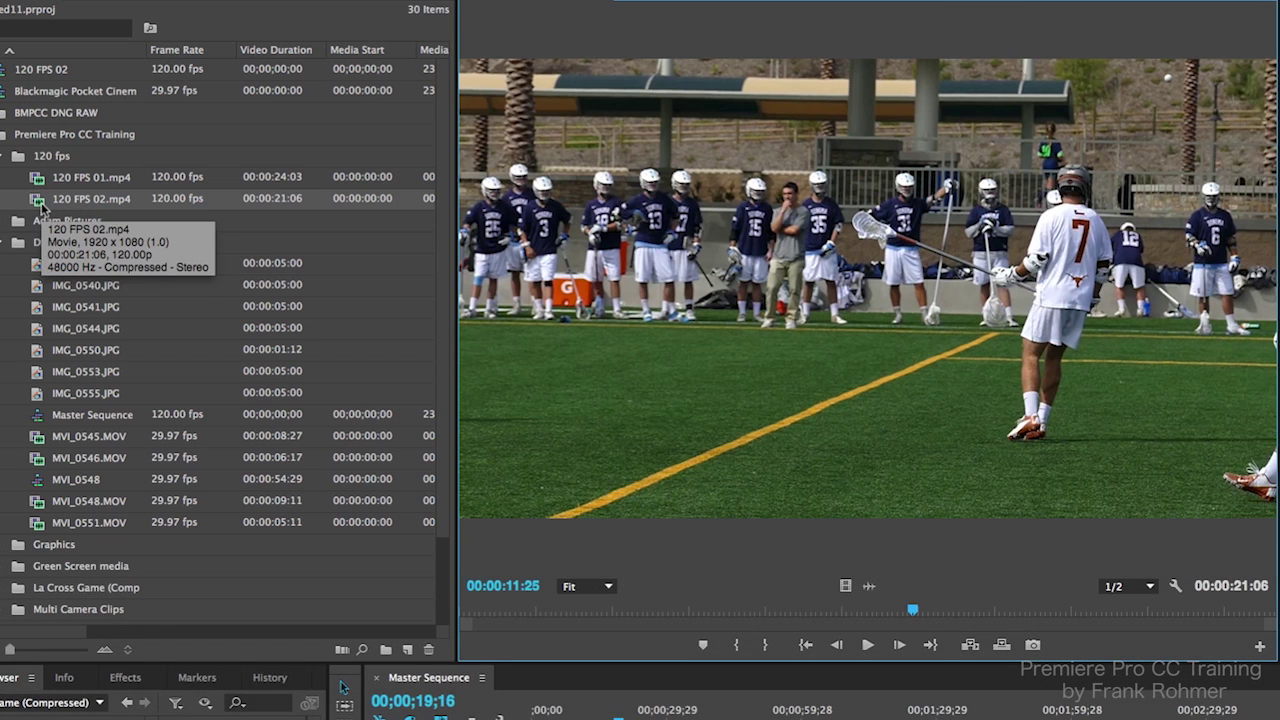
right_click(40, 205)
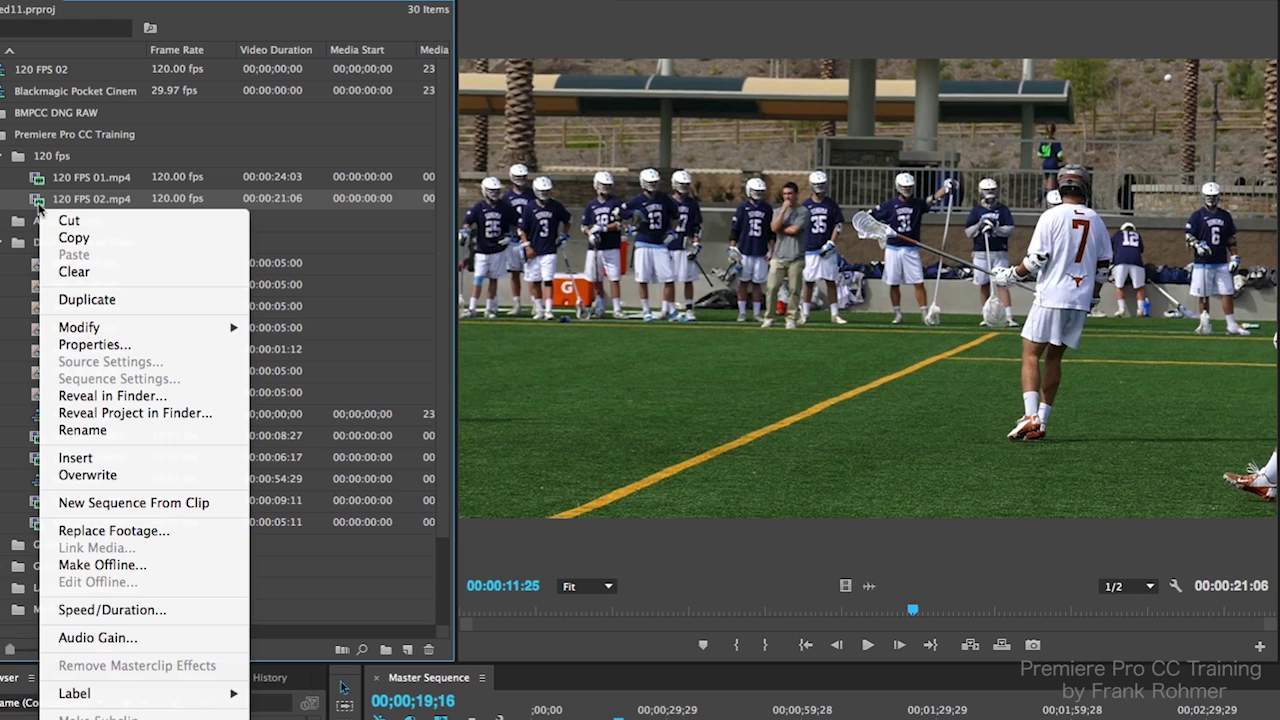
mouse_move(112, 331)
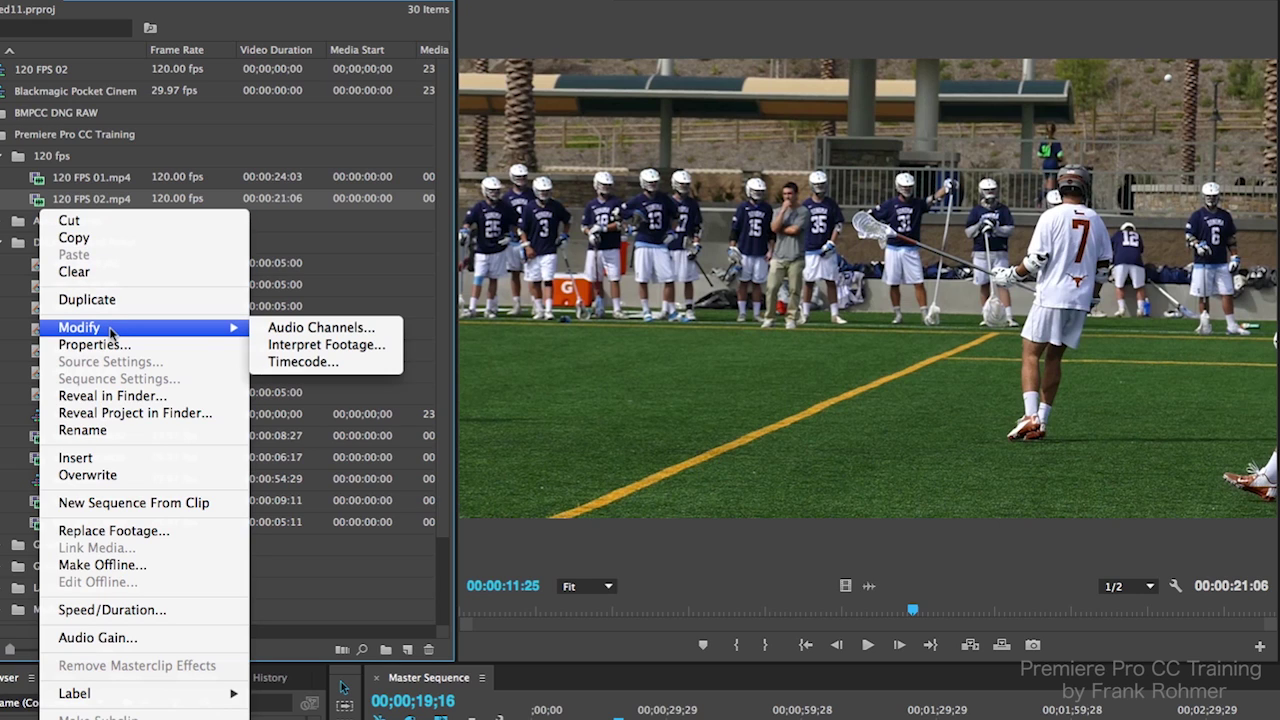
left_click(389, 350)
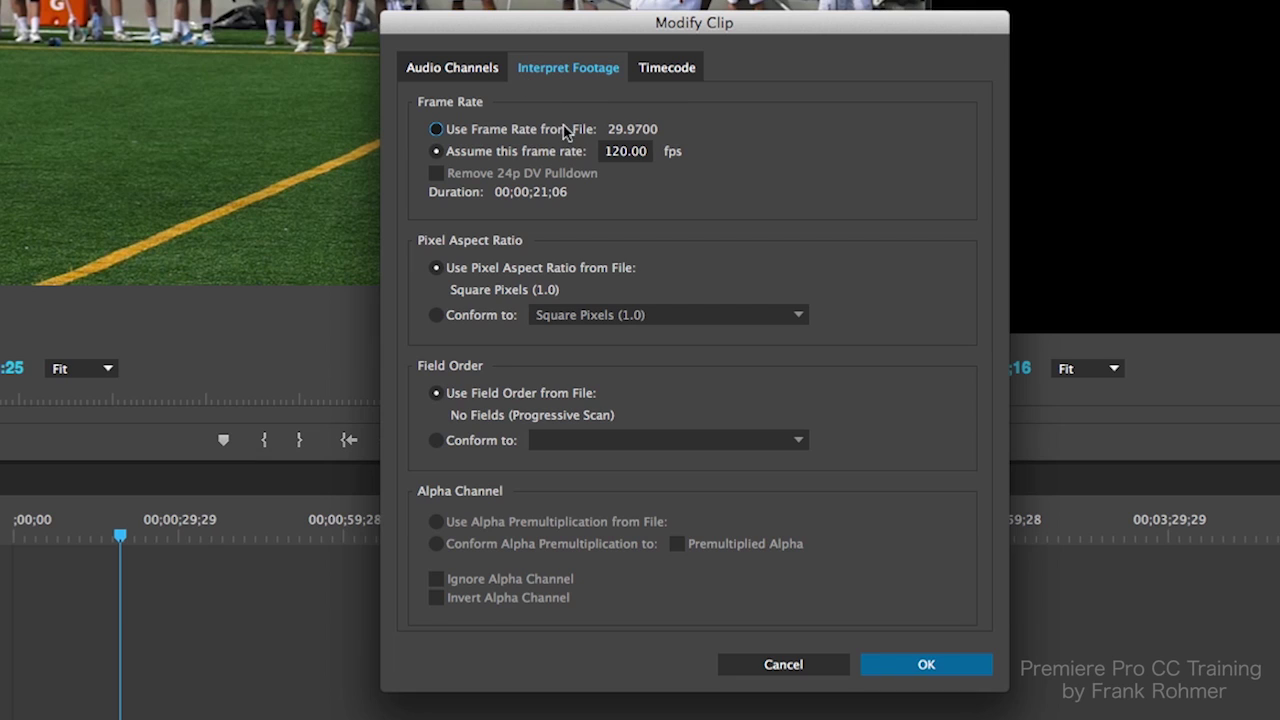
left_click(437, 130)
left_click(935, 667)
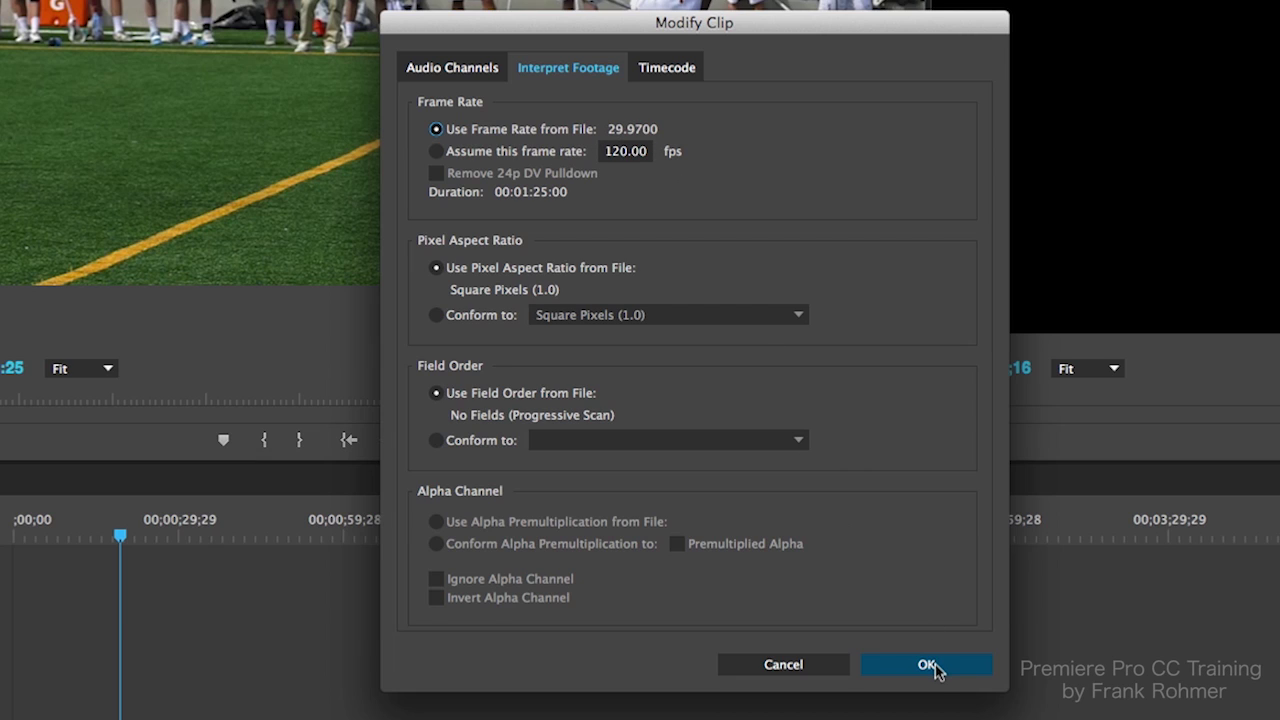
left_click(935, 667)
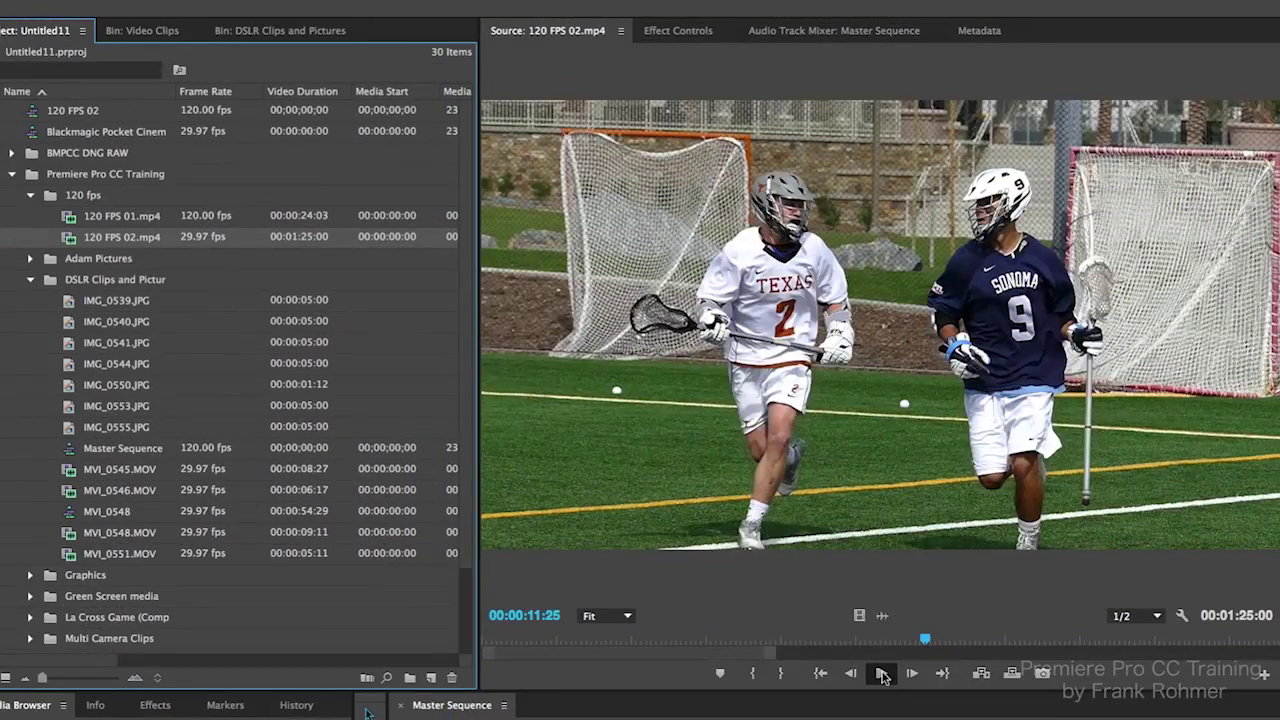
left_click(881, 674)
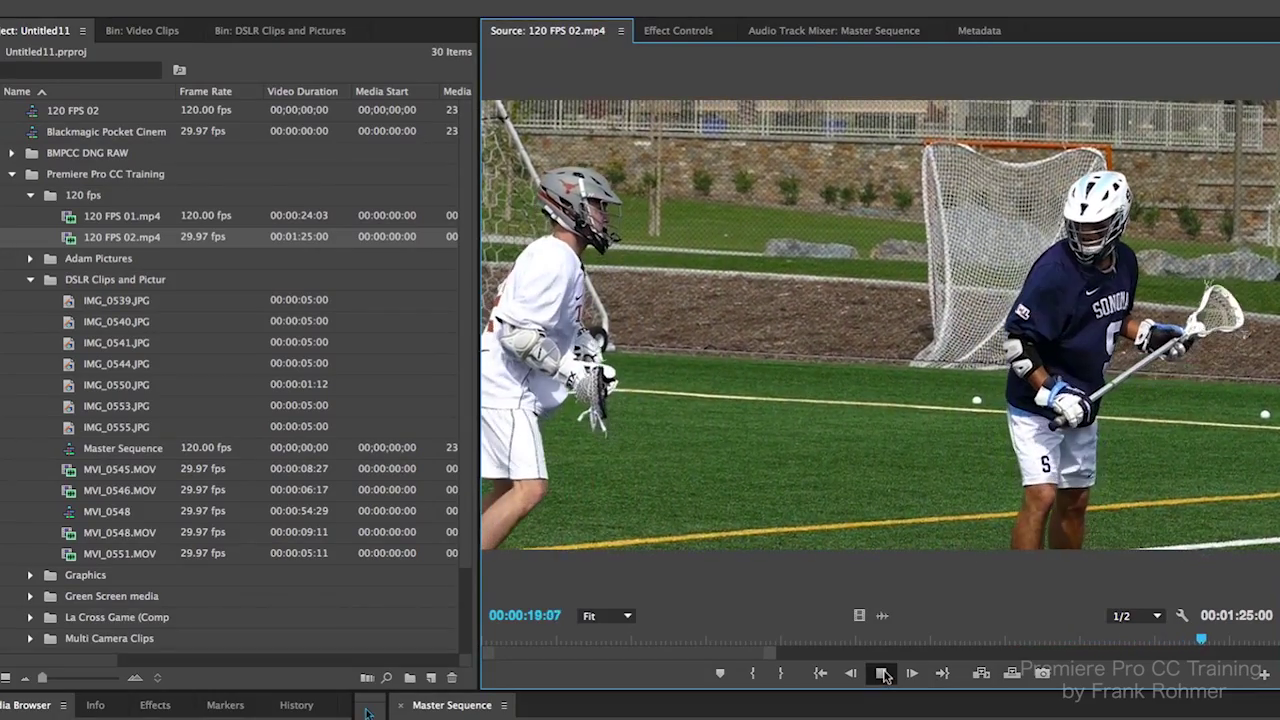
left_click(882, 675)
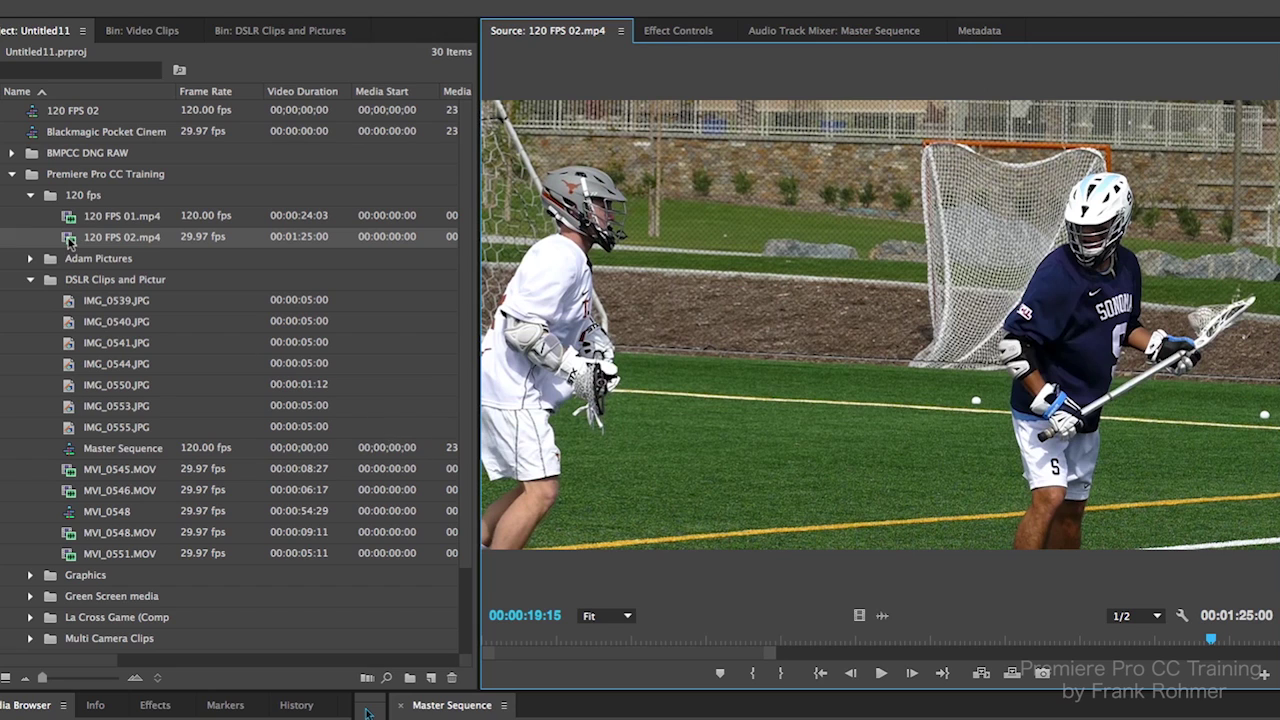
Interpret the 120 FPS 02.mp4 footage at an assumed frame rate of 30 fps.
right_click(70, 240)
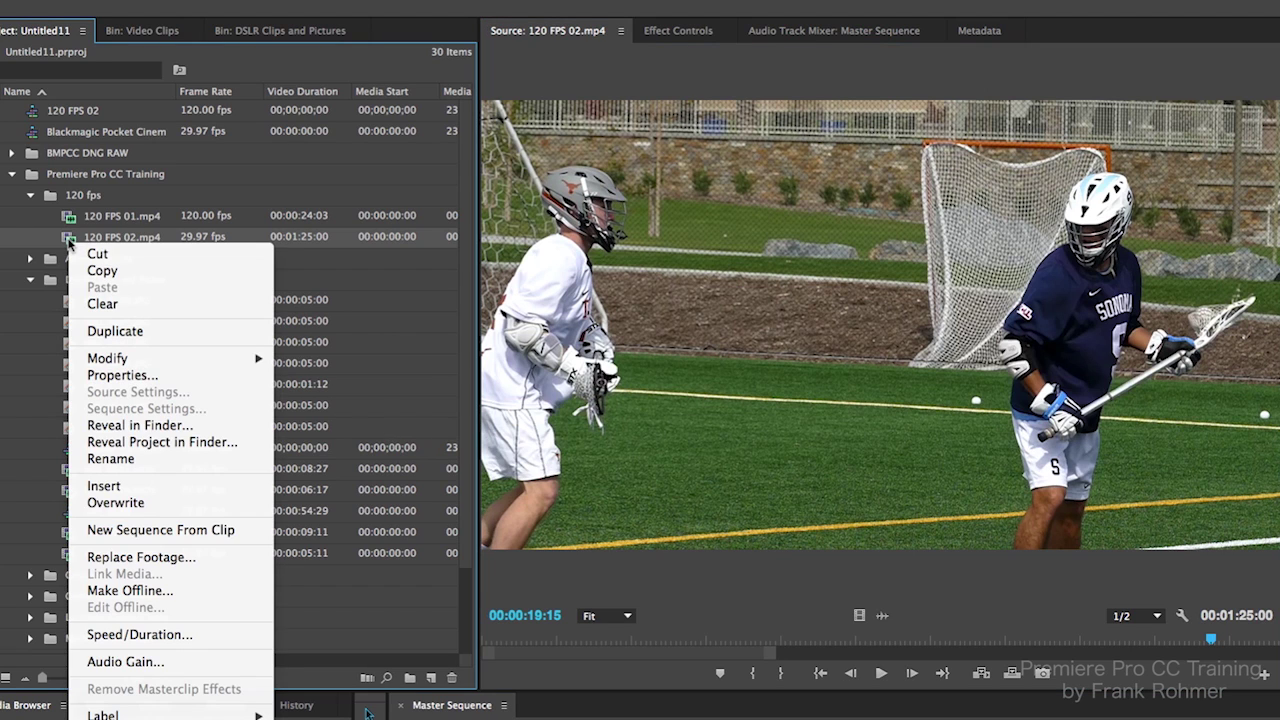
mouse_move(268, 364)
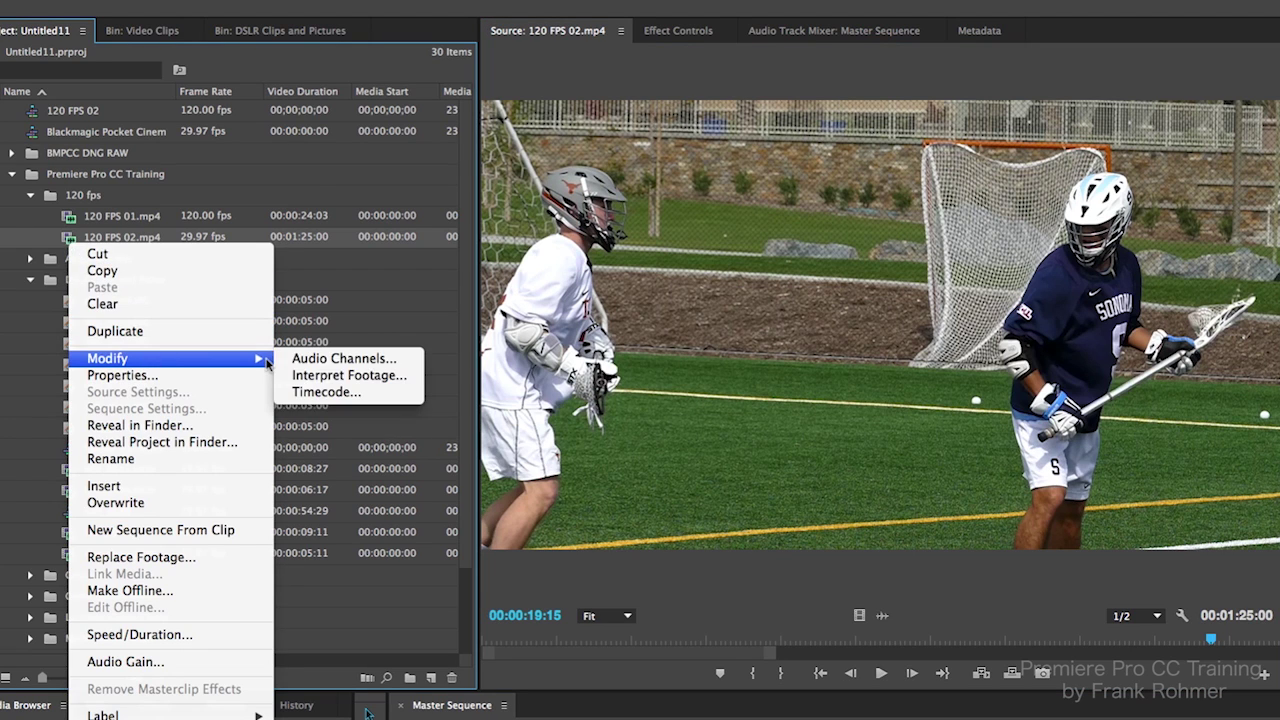
left_click(355, 375)
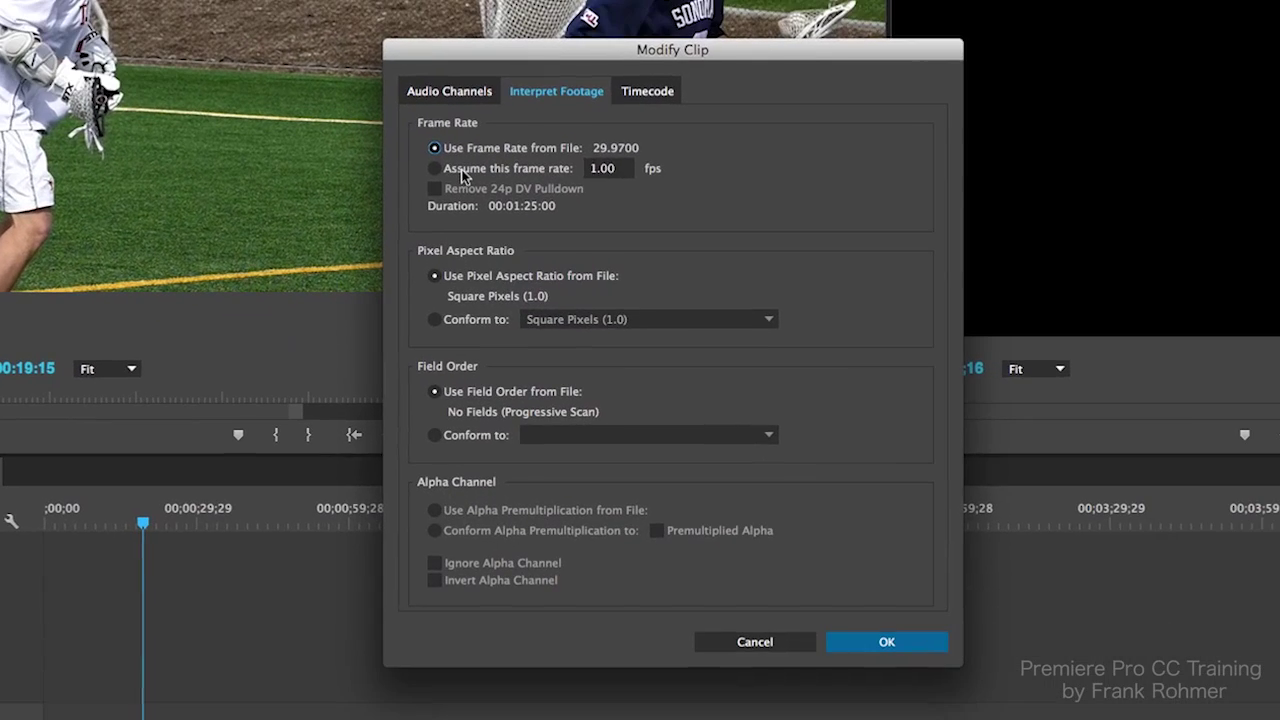
left_click(857, 376)
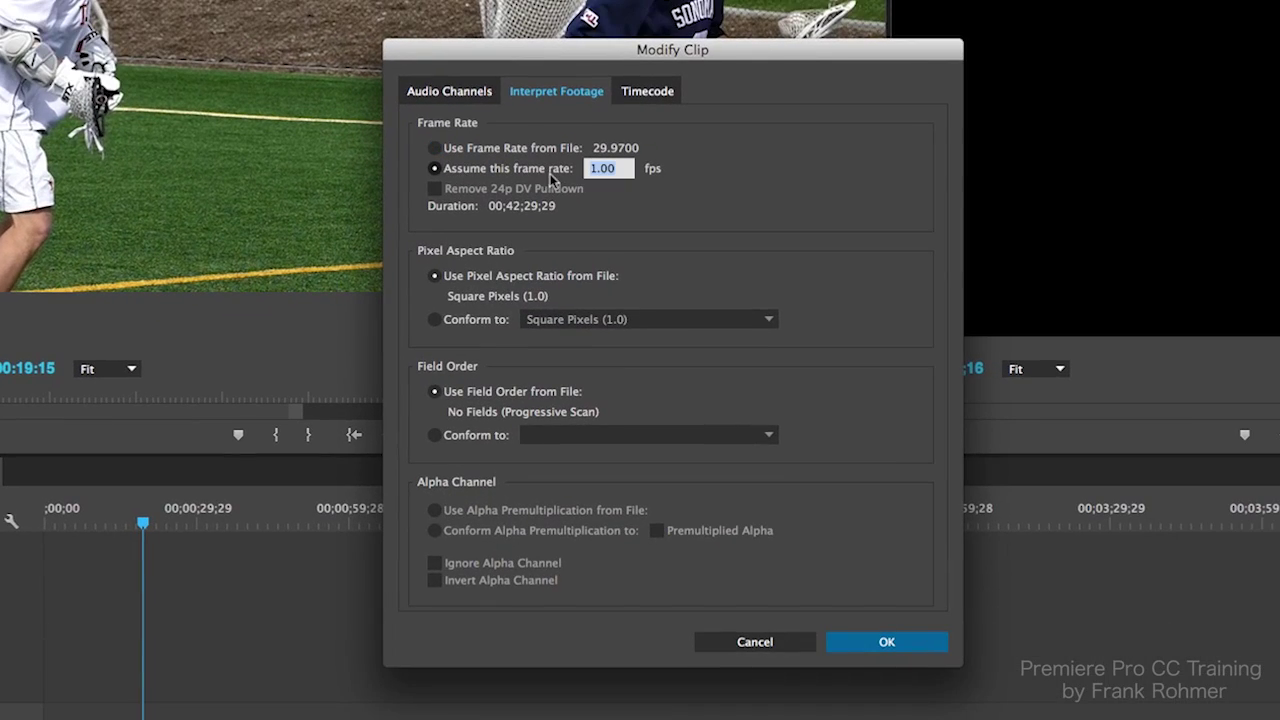
type("30")
left_click(884, 641)
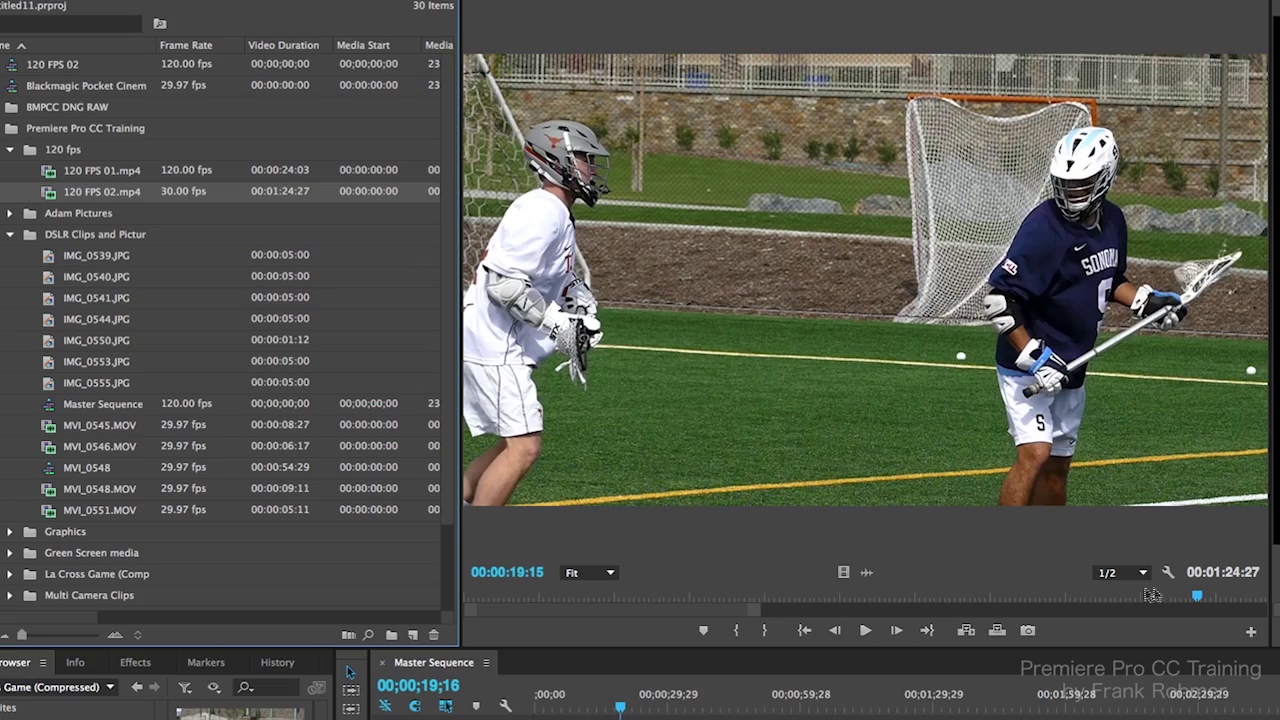
Play the reinterpreted 120 FPS 02.mp4 clip from about 00:00:06:13 to check its slow motion.
left_click_drag(1195, 597, 705, 597)
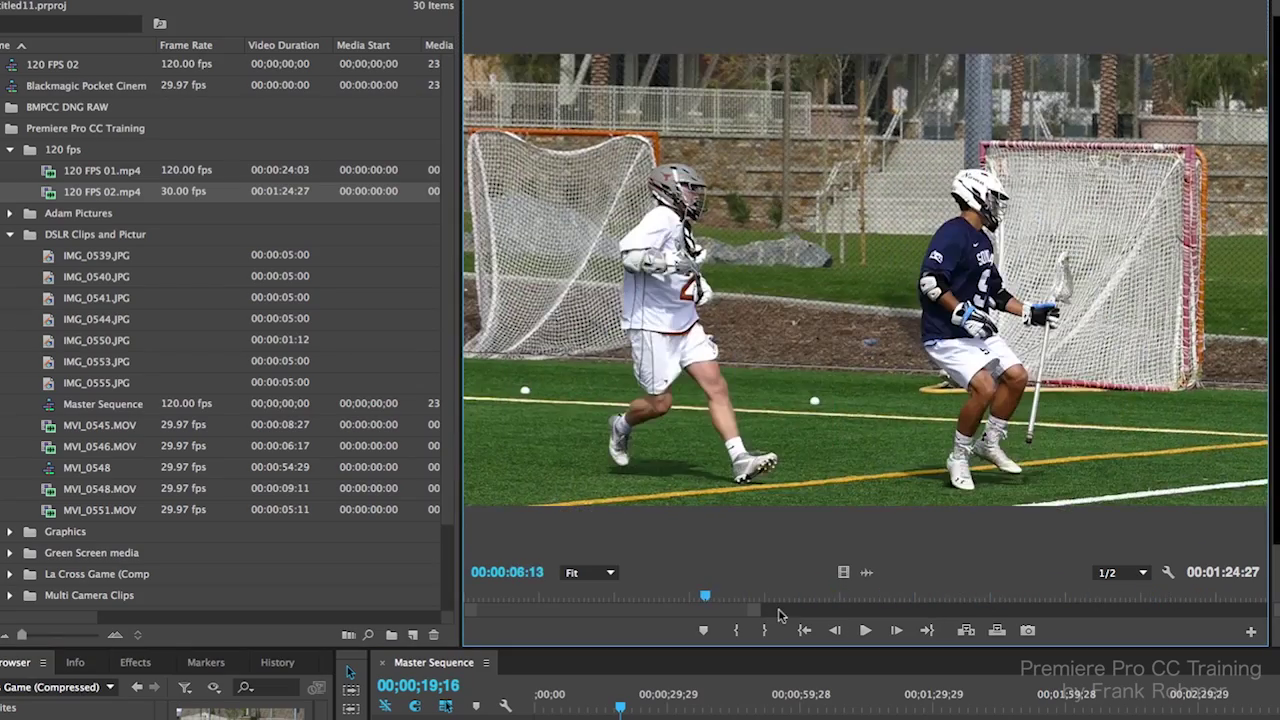
left_click(865, 630)
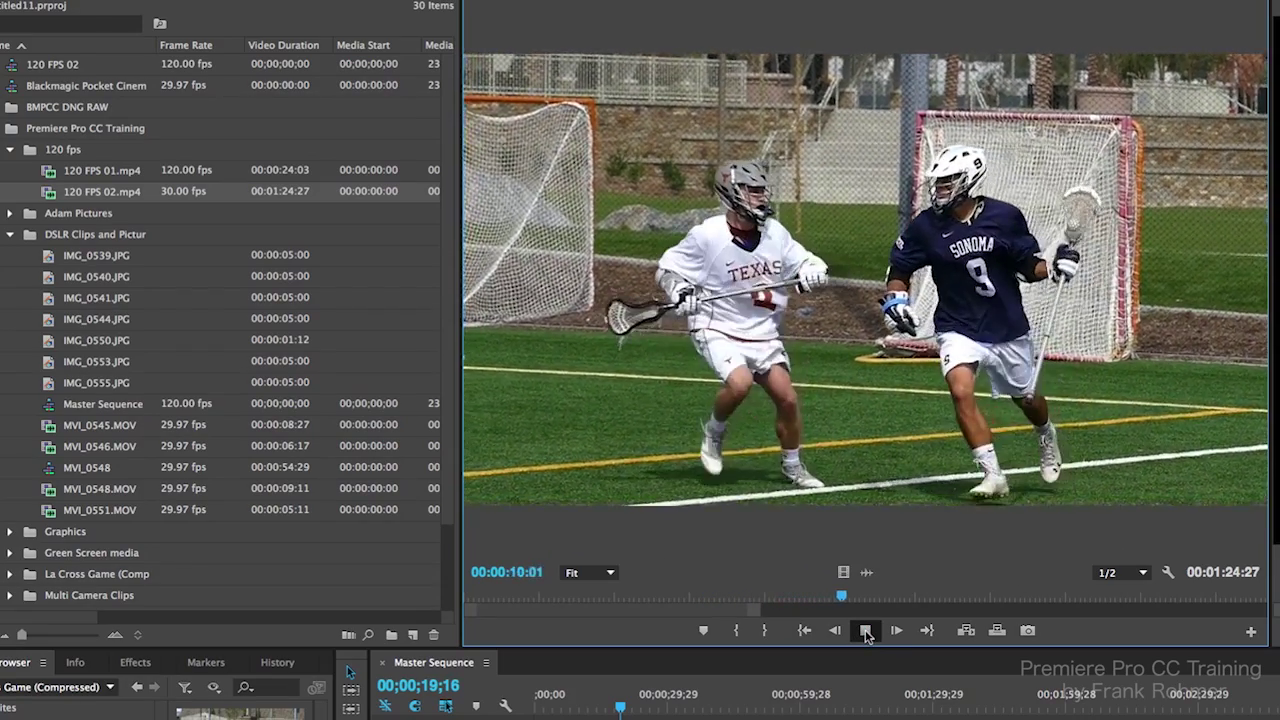
left_click(866, 632)
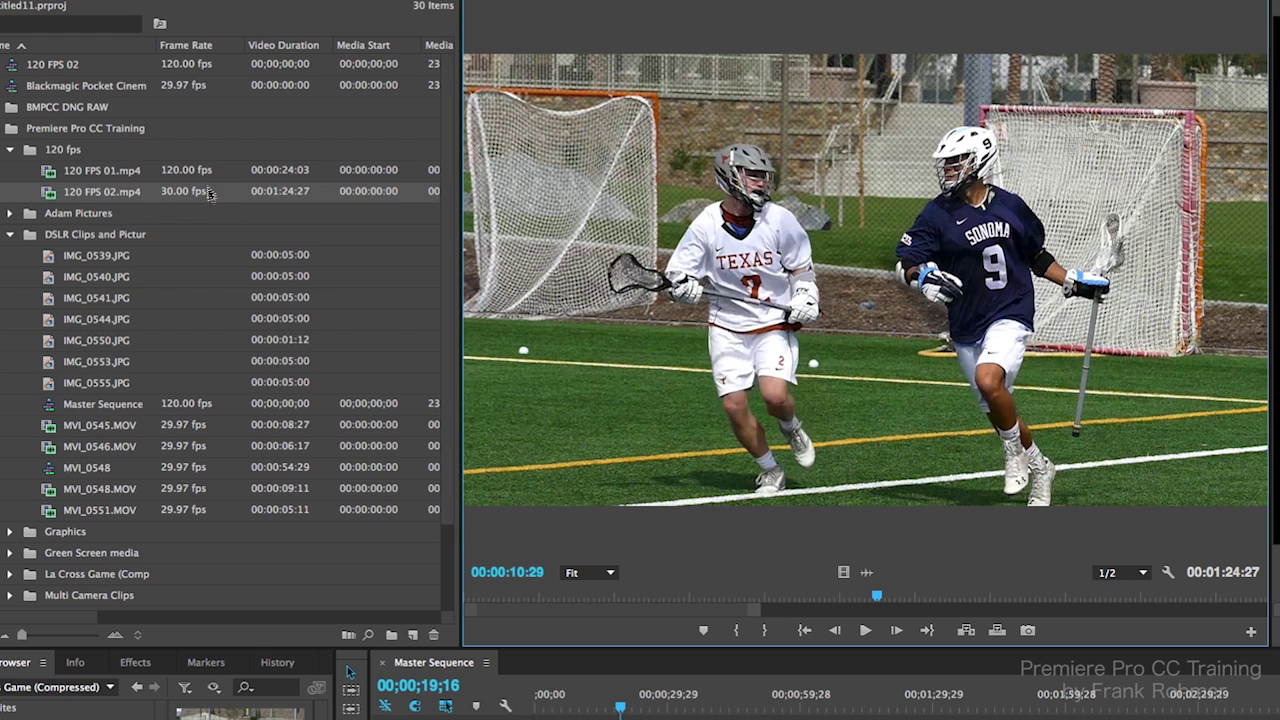
mouse_move(204, 203)
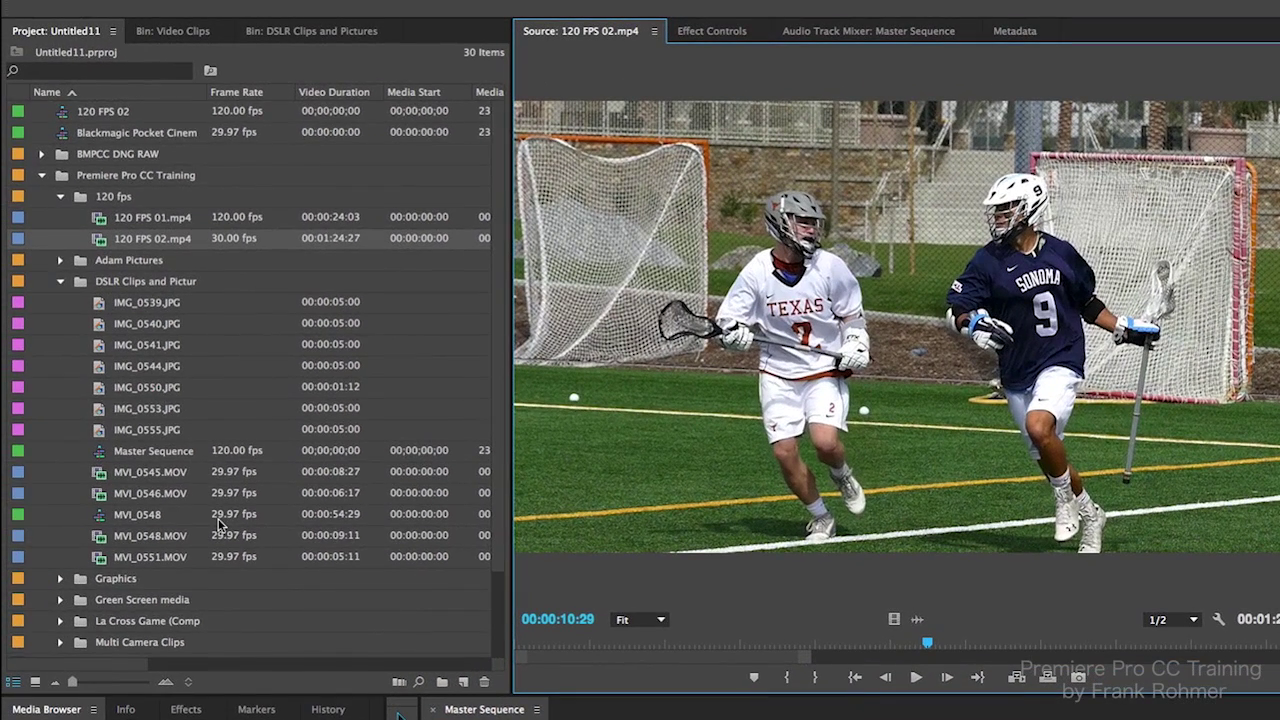
Open the Video Clips bin, show its contents as a list, and return it to thumbnail view.
scroll(170, 478, "down", 3)
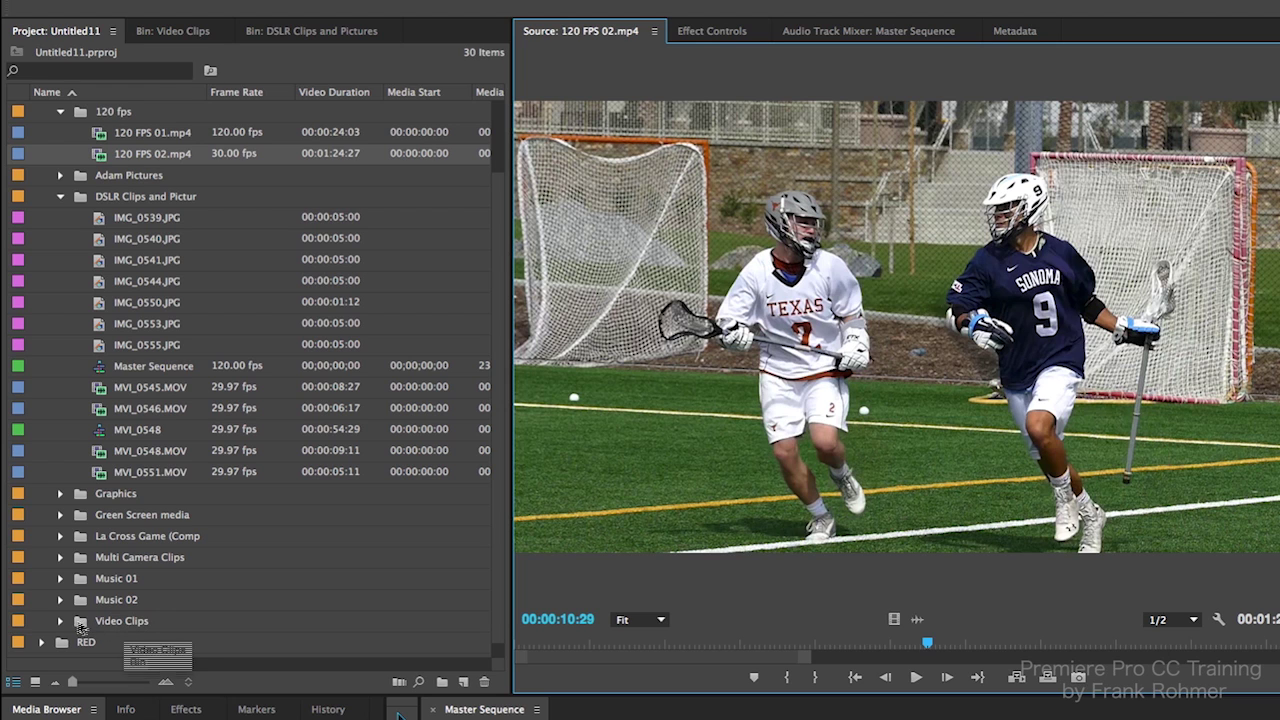
double_click(81, 627)
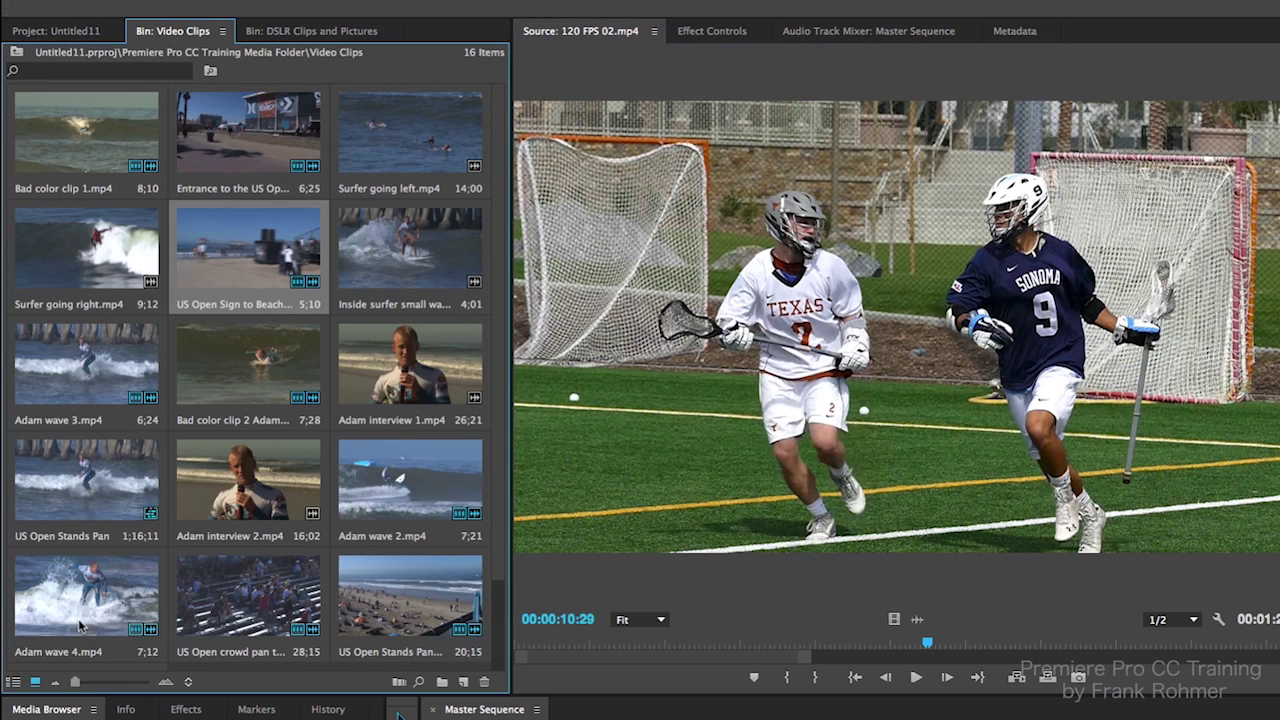
left_click(14, 683)
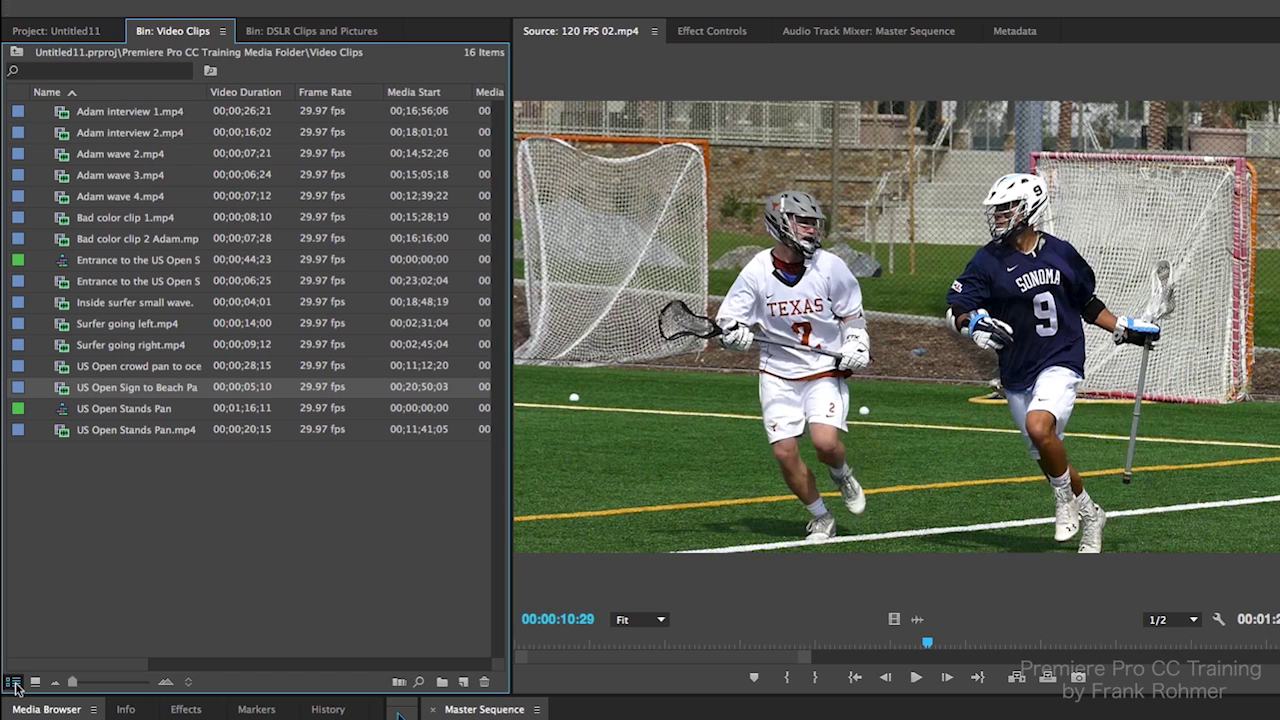
left_click(36, 682)
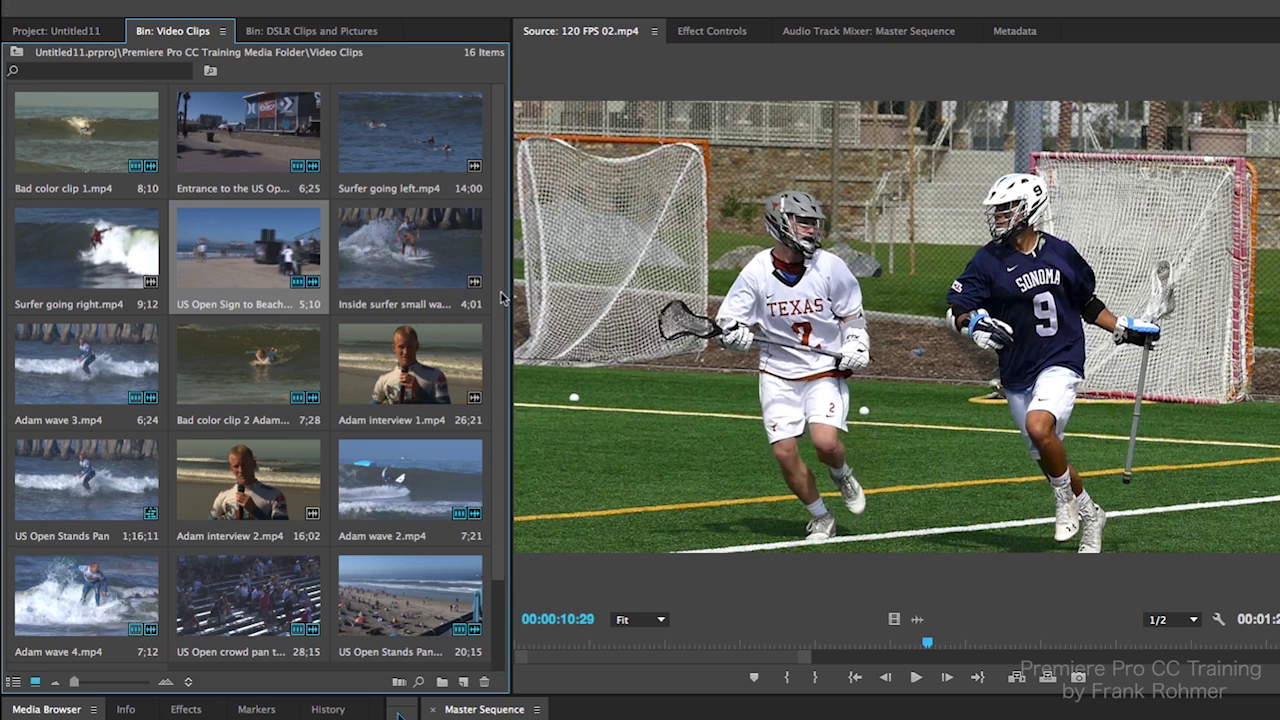
Set the frame showing the US Open of Surfing sign as the poster frame of the US Open Sign to Beach clip.
scroll(499, 370, "down", 1)
scroll(499, 370, "up", 1)
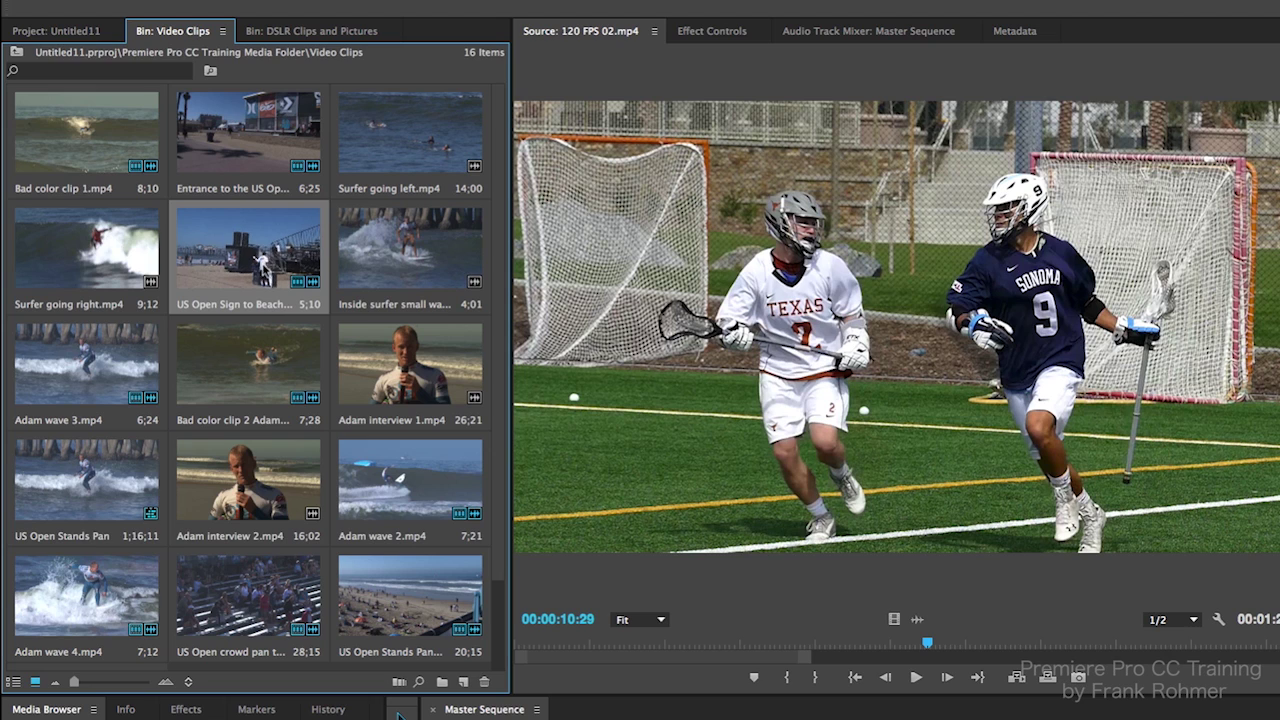
left_click(257, 290)
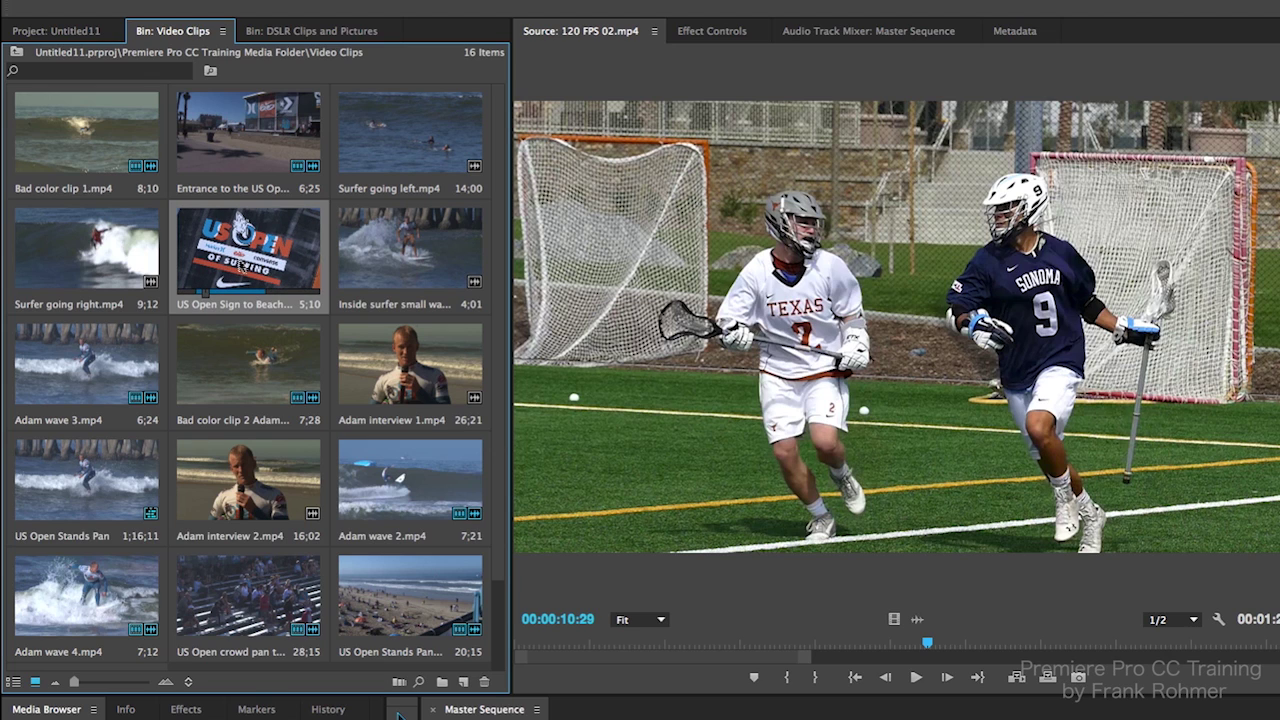
right_click(254, 275)
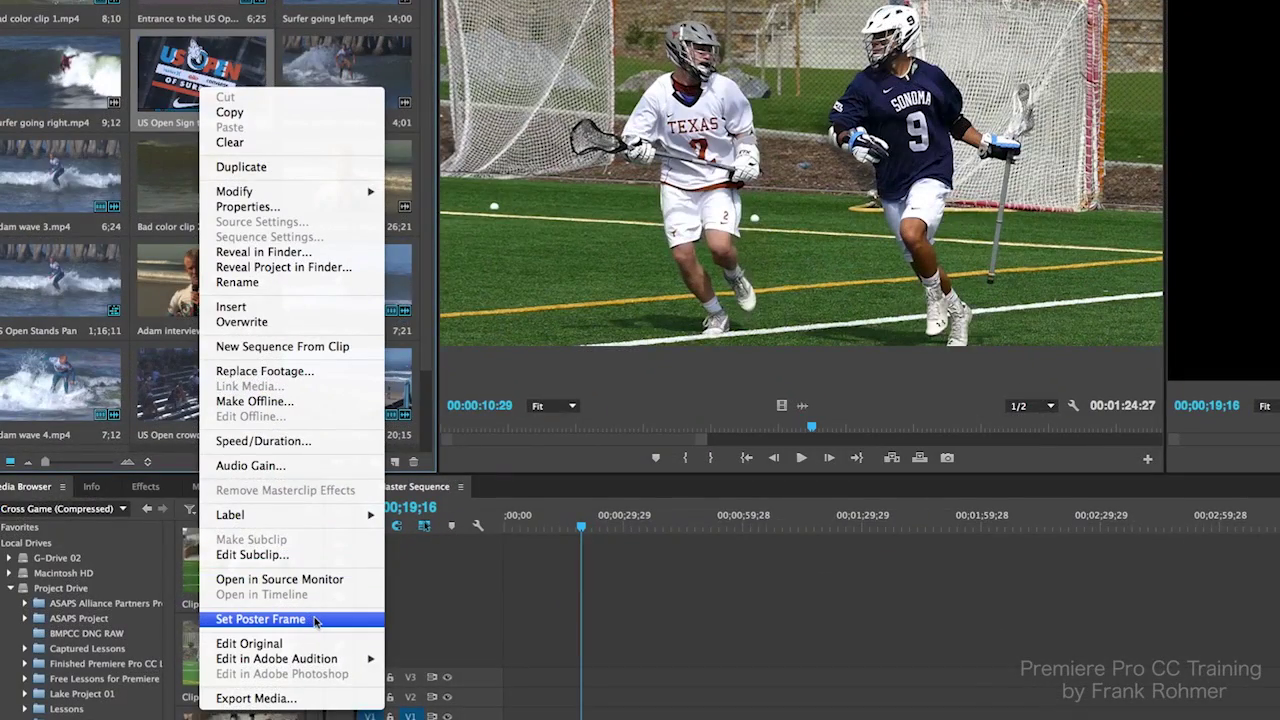
left_click(315, 620)
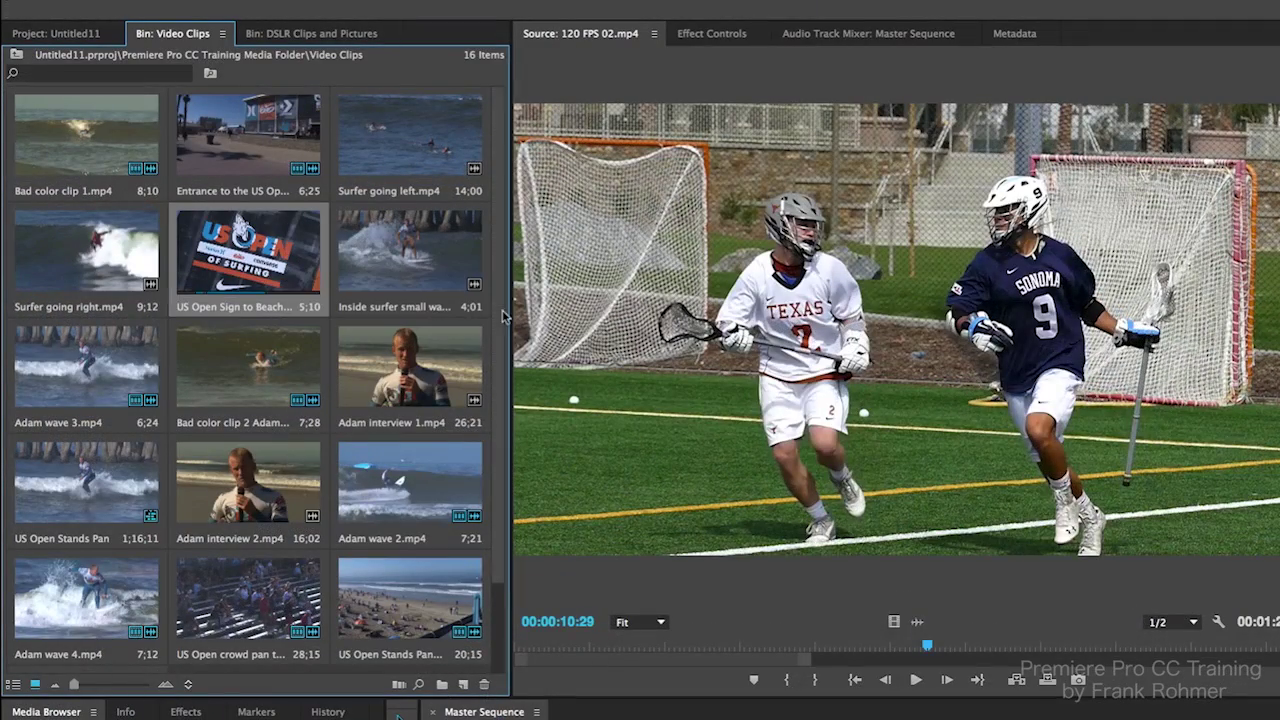
Move Adam wave 2.mp4 and Adam interview 1.mp4 ahead of Bad color clip 2 Adam.mp4, and US Open Stands Pan.mp4 before Adam wave 3.mp4.
scroll(502, 320, "down", 2)
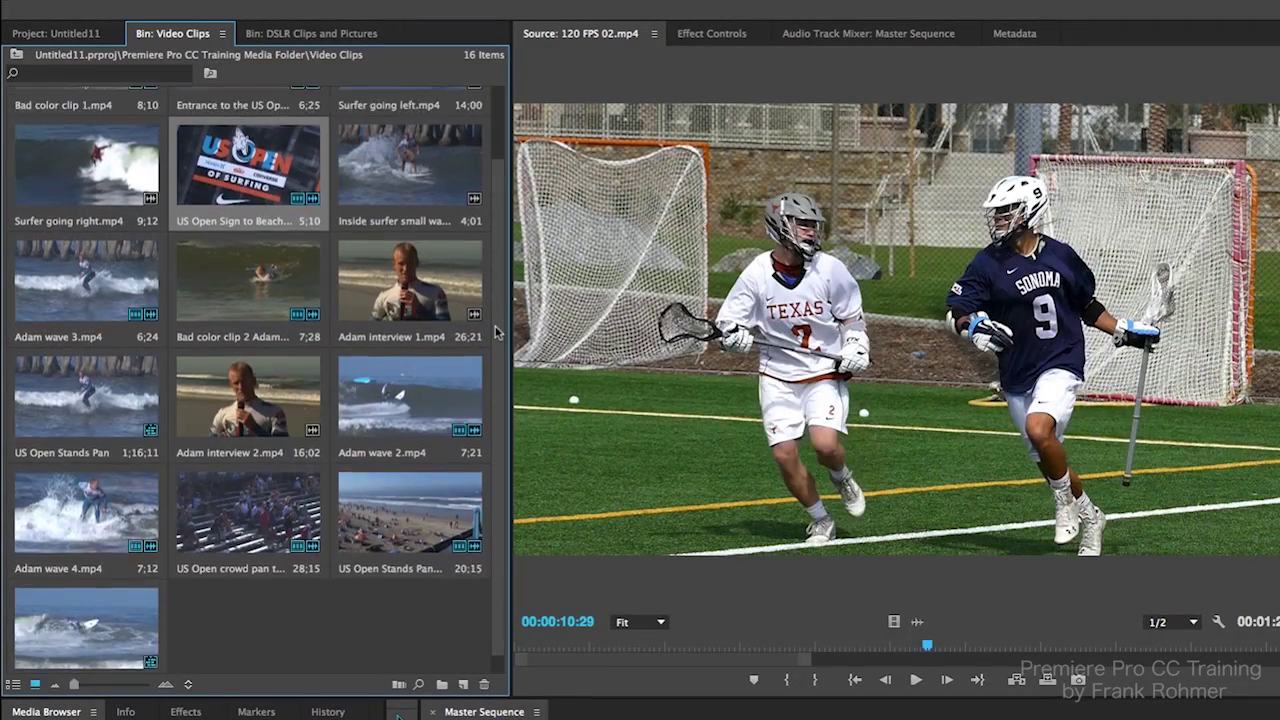
left_click_drag(497, 408, 497, 319)
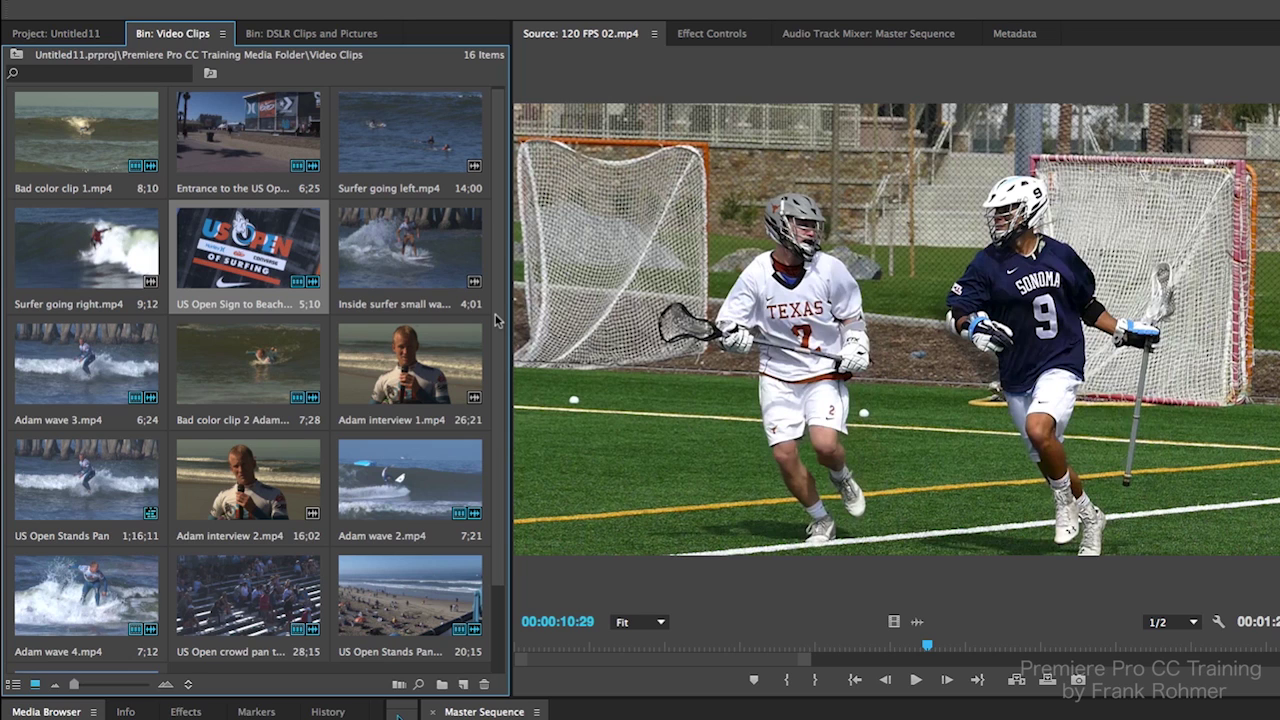
left_click_drag(497, 319, 497, 388)
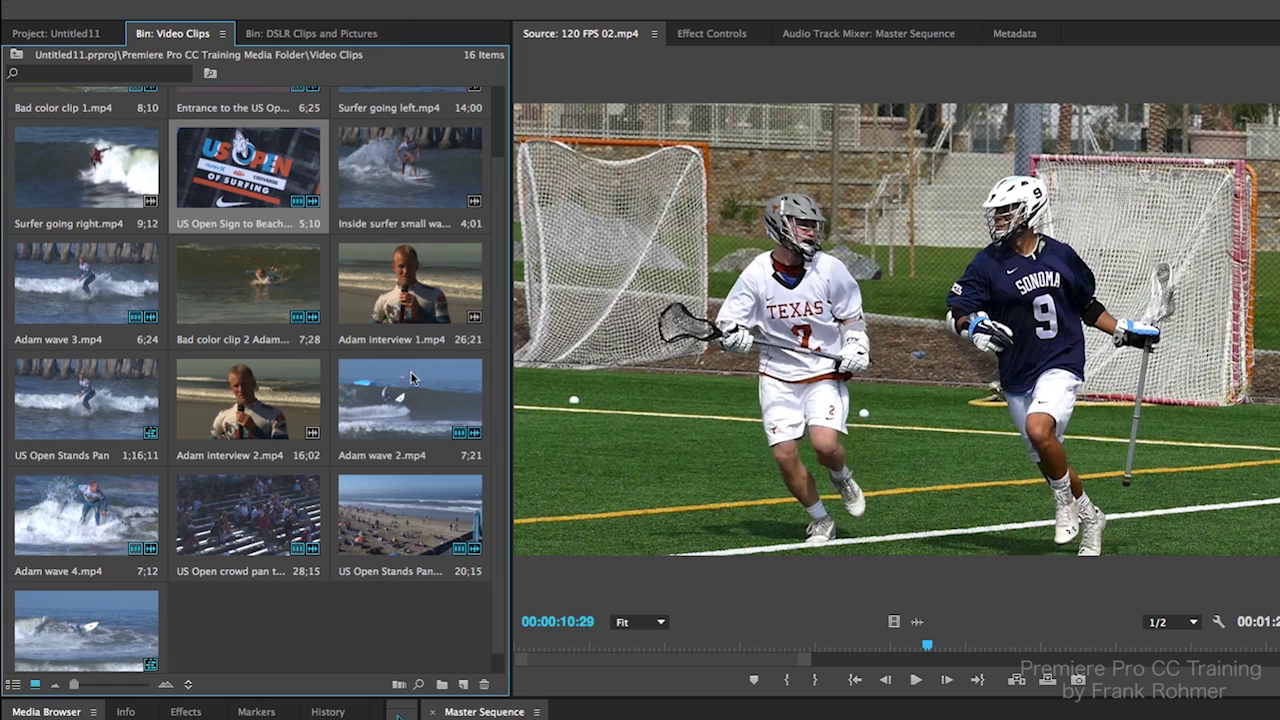
left_click_drag(416, 398, 201, 276)
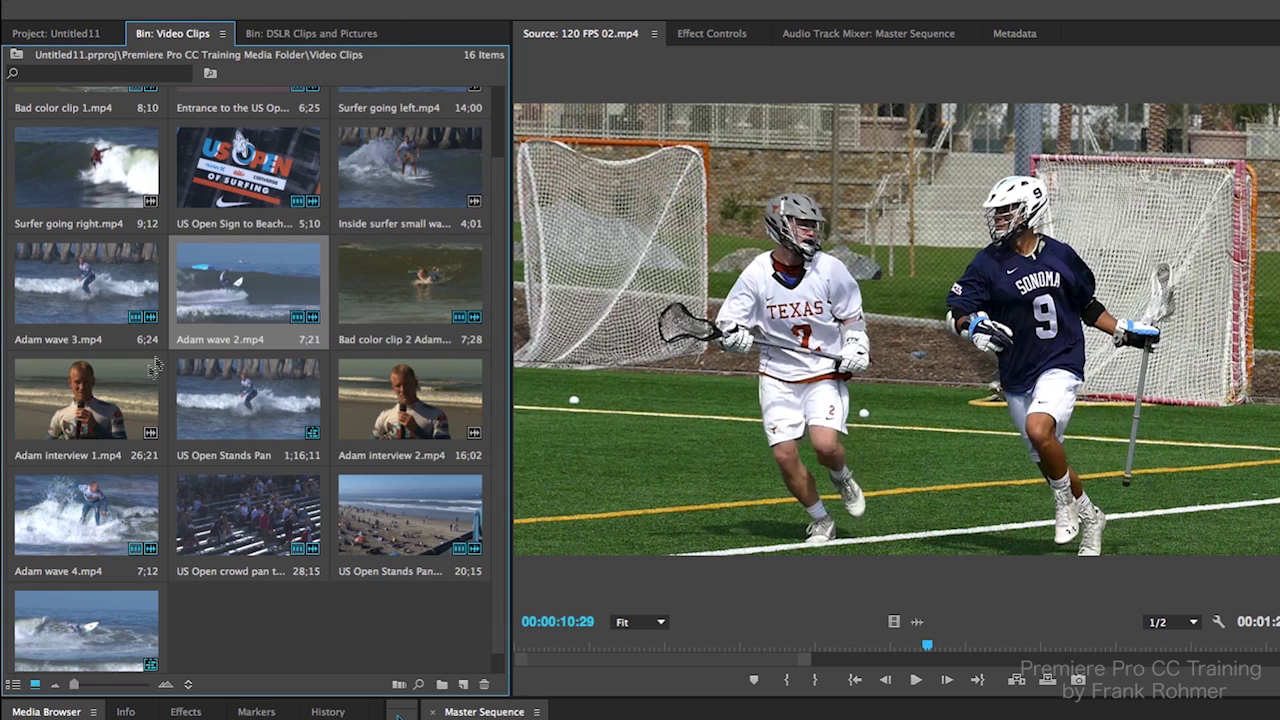
left_click_drag(85, 395, 354, 296)
left_click_drag(419, 516, 67, 284)
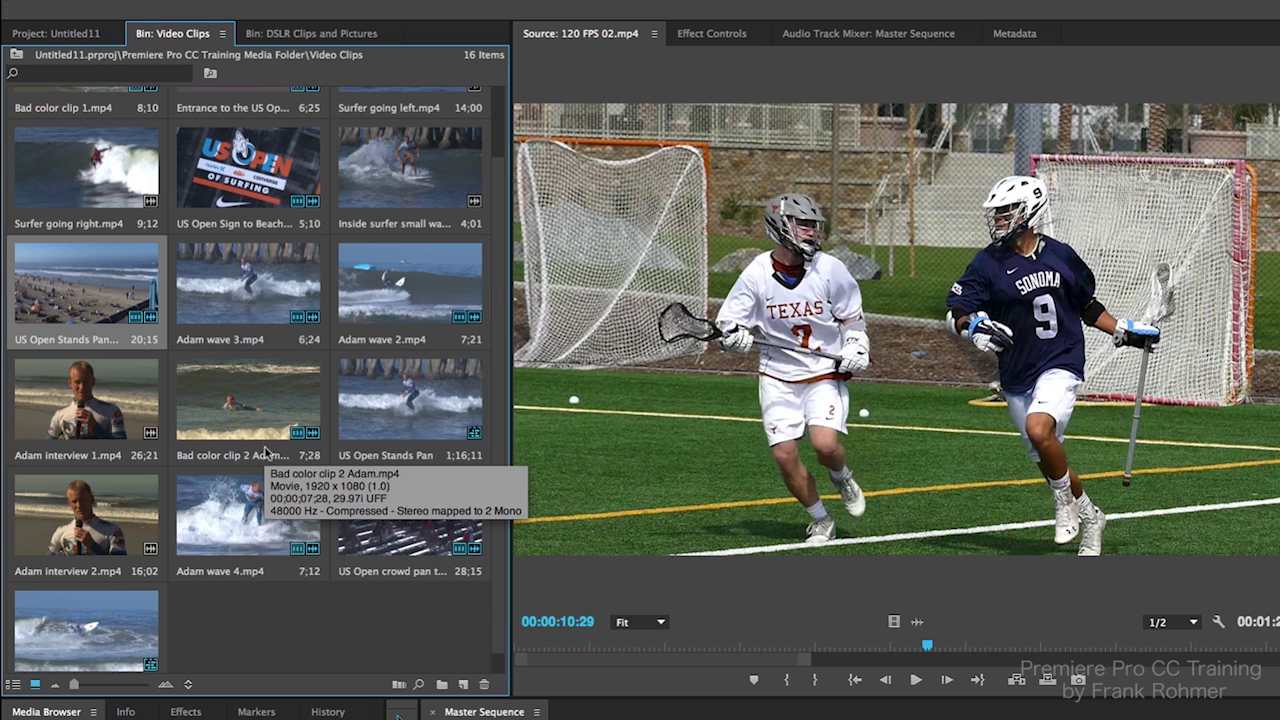
Open the DSLR Clips and Pictures bin and examine its metadata columns across to the video in and out points.
left_click(97, 35)
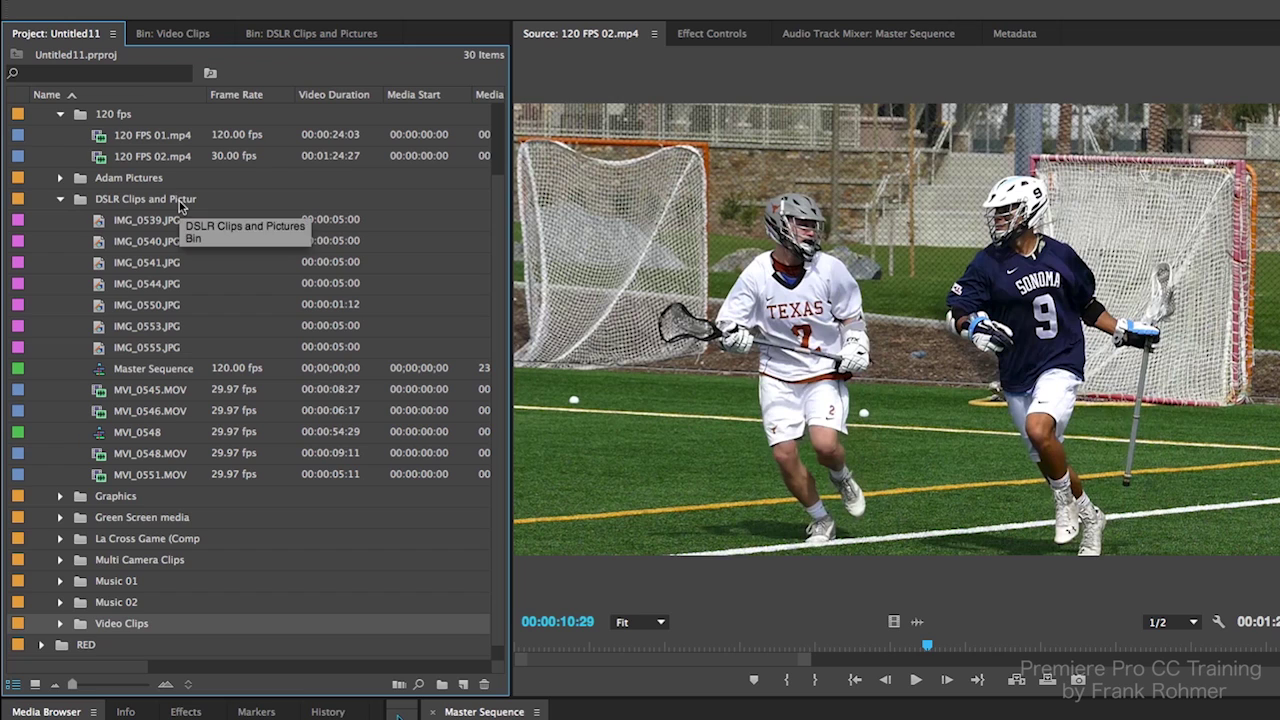
double_click(83, 204)
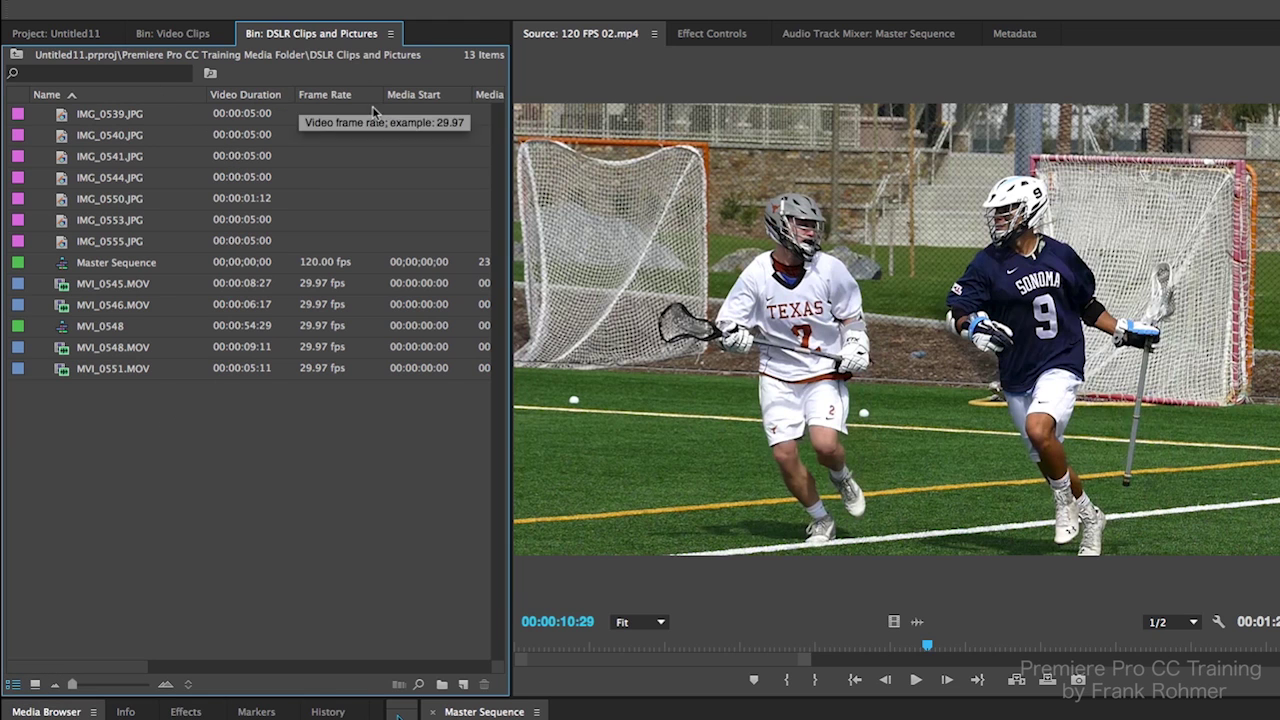
scroll(403, 165, "right", 3)
scroll(403, 165, "right", 8)
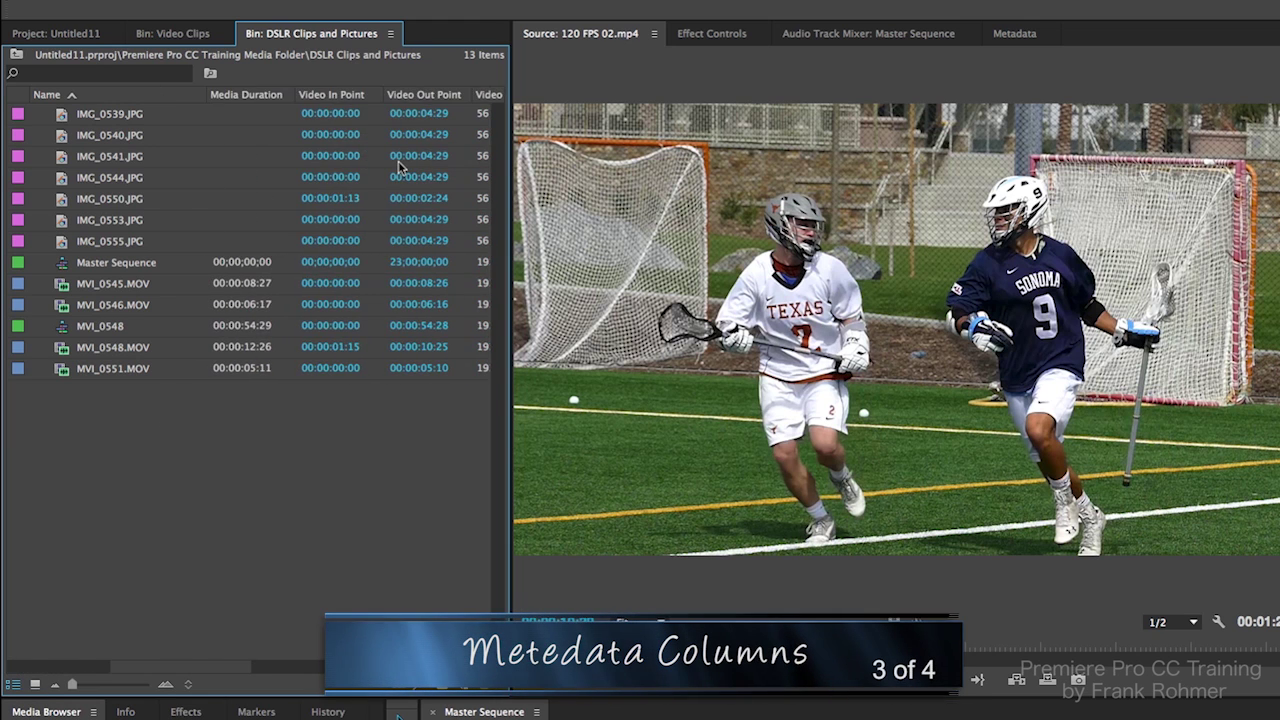
Review the remaining metadata columns, and move the Video Duration column behind Frame Rate and back ahead of it.
scroll(398, 168, "right", 8)
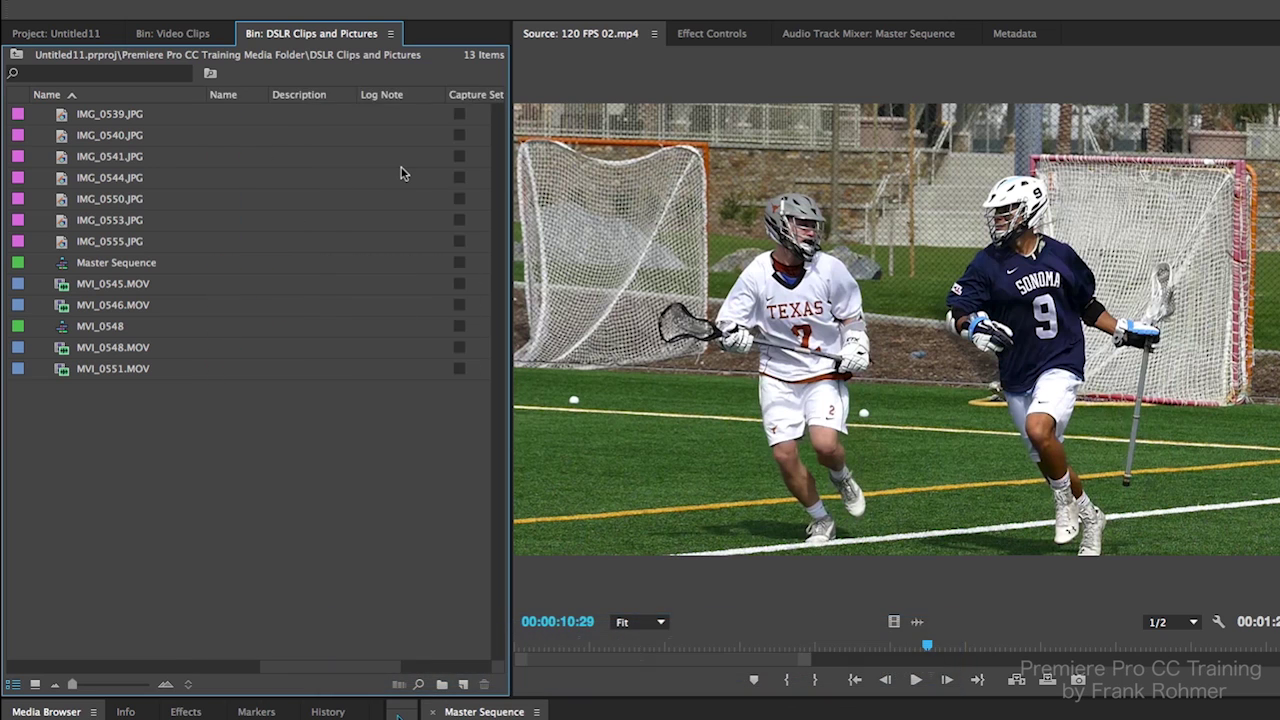
scroll(372, 180, "left", 15)
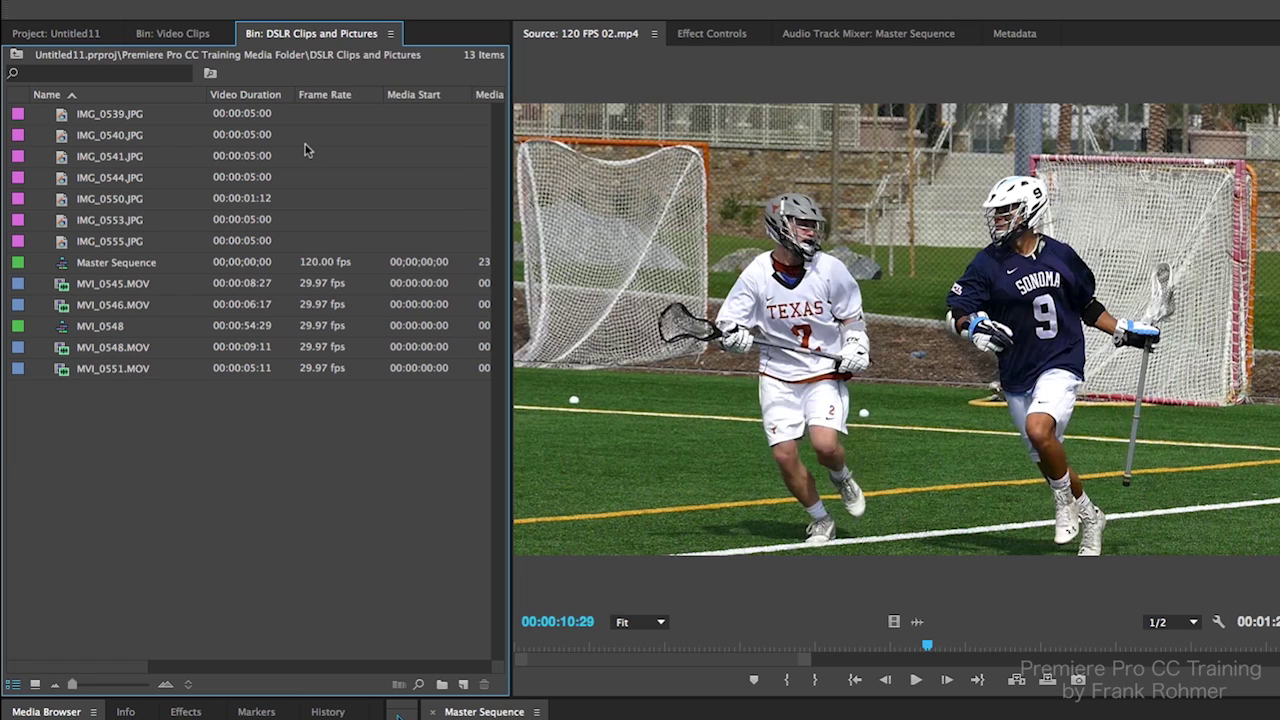
left_click_drag(234, 95, 366, 100)
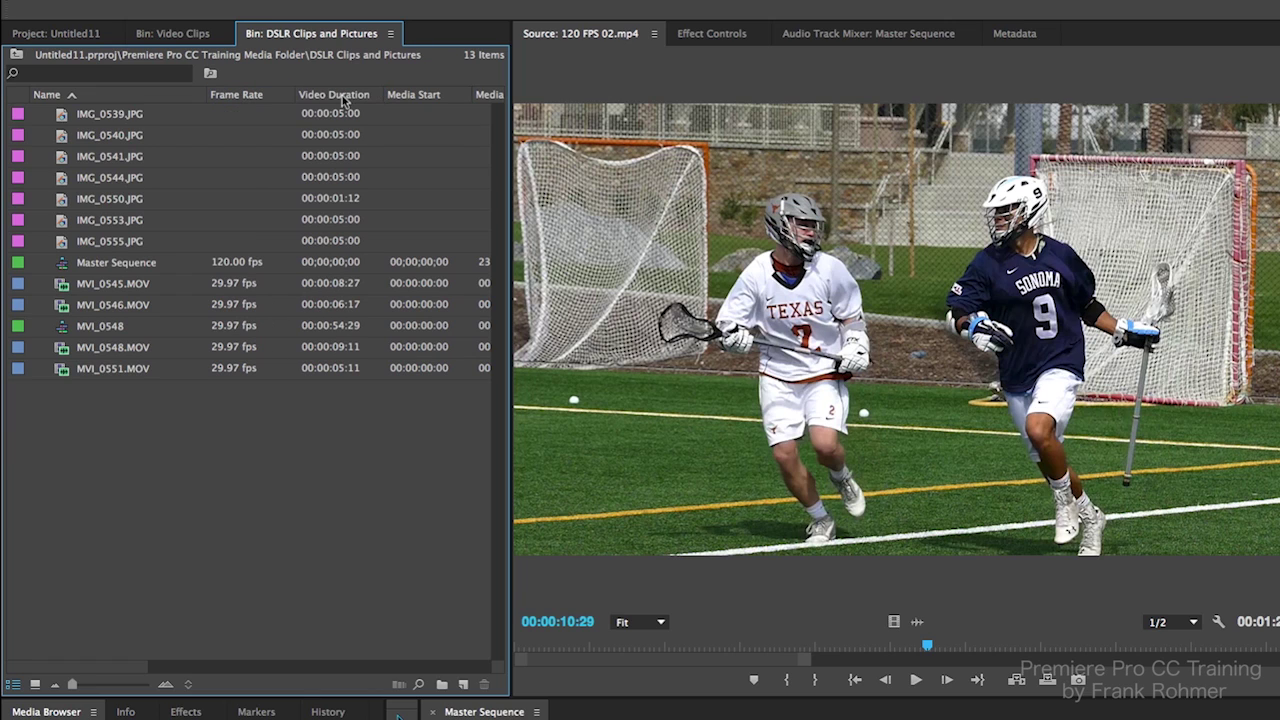
left_click_drag(238, 97, 238, 98)
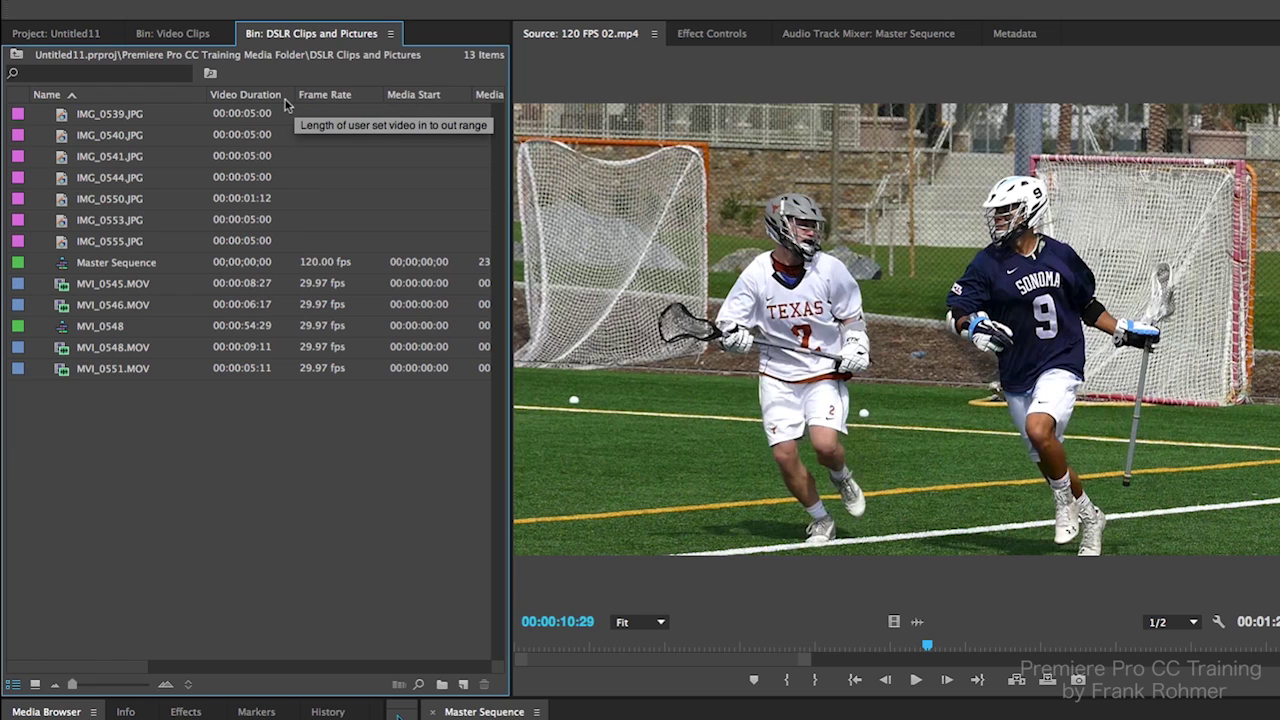
Open the metadata display settings with Premiere Pro Project Metadata expanded, and switch the Frame Rate property off and back on.
right_click(286, 103)
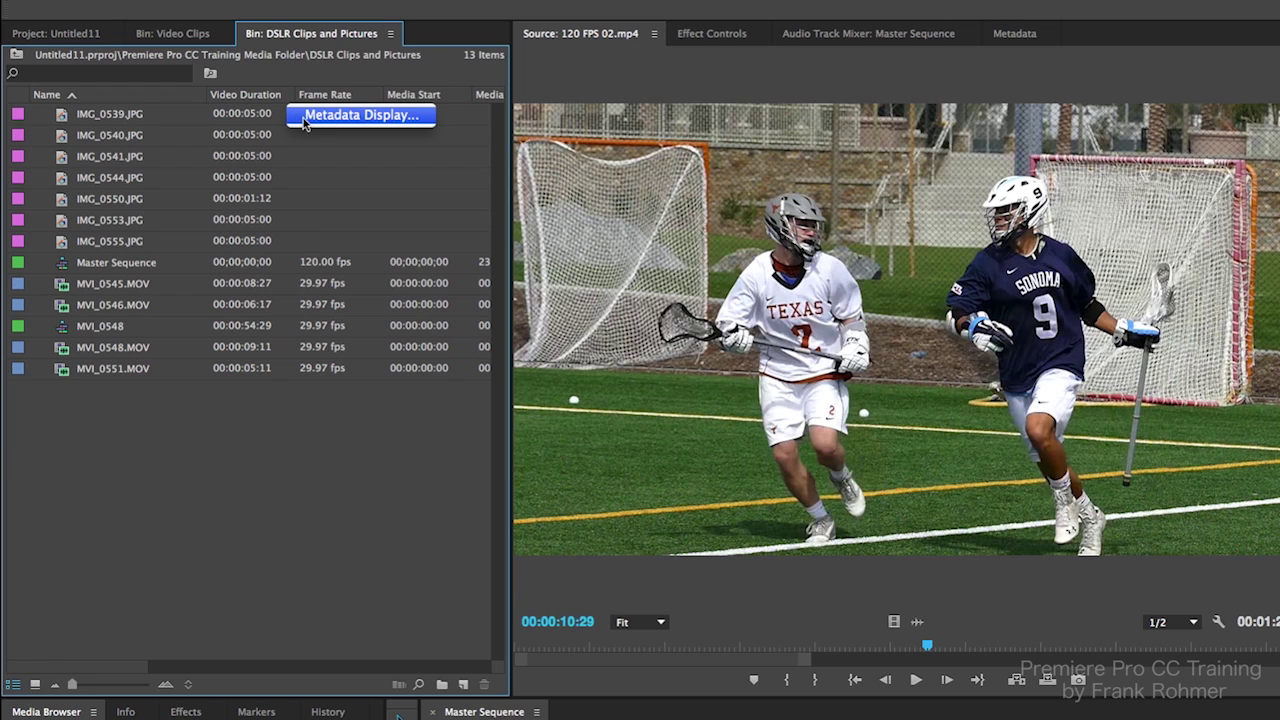
left_click(305, 118)
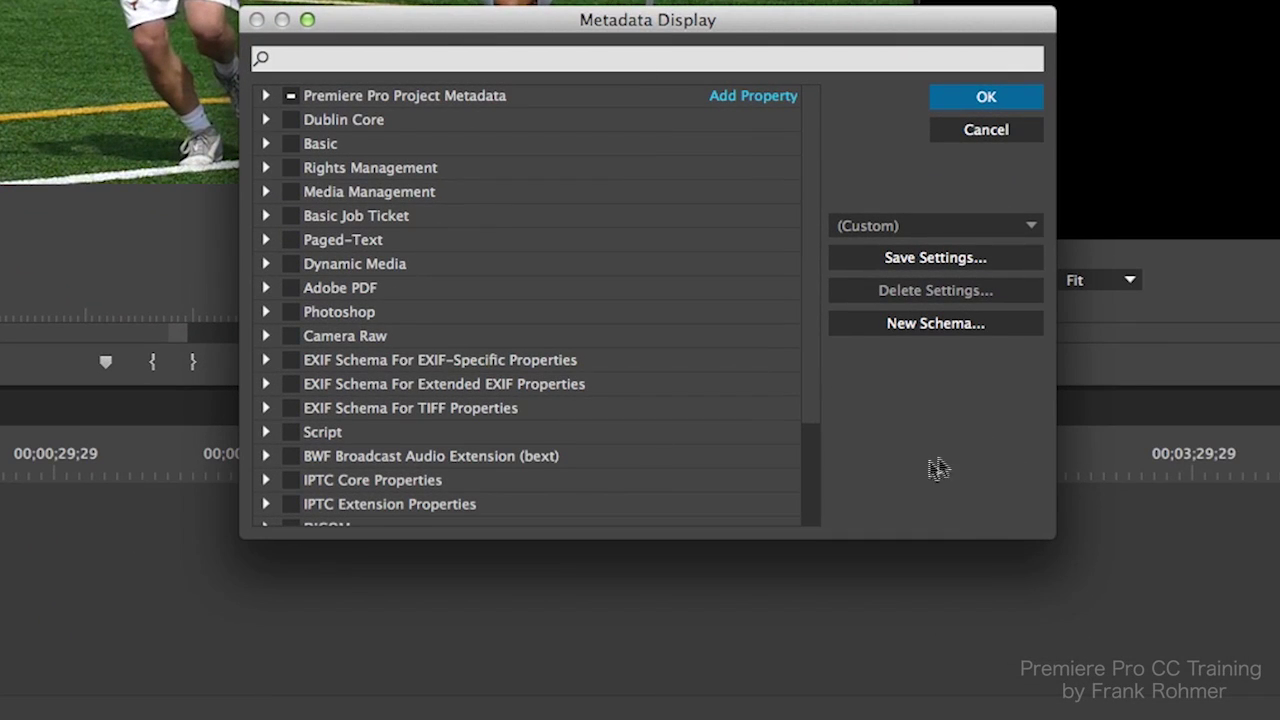
left_click_drag(1046, 540, 1046, 715)
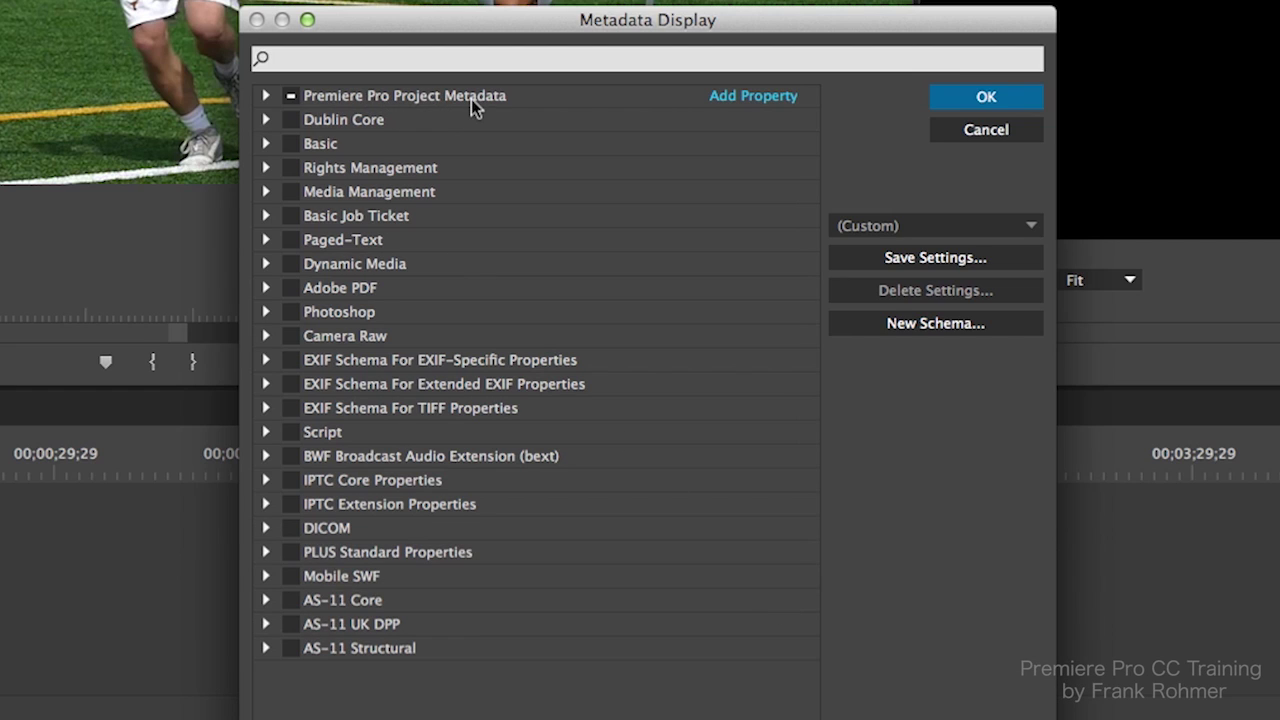
left_click(267, 97)
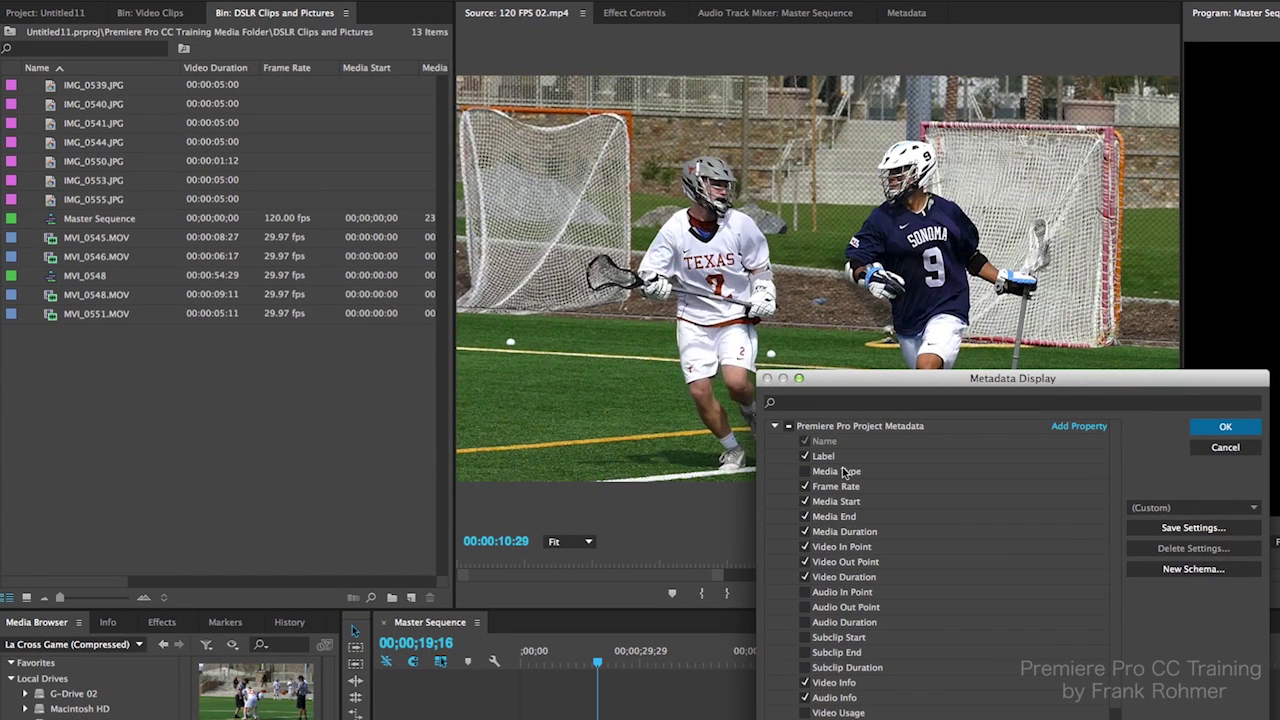
left_click(805, 489)
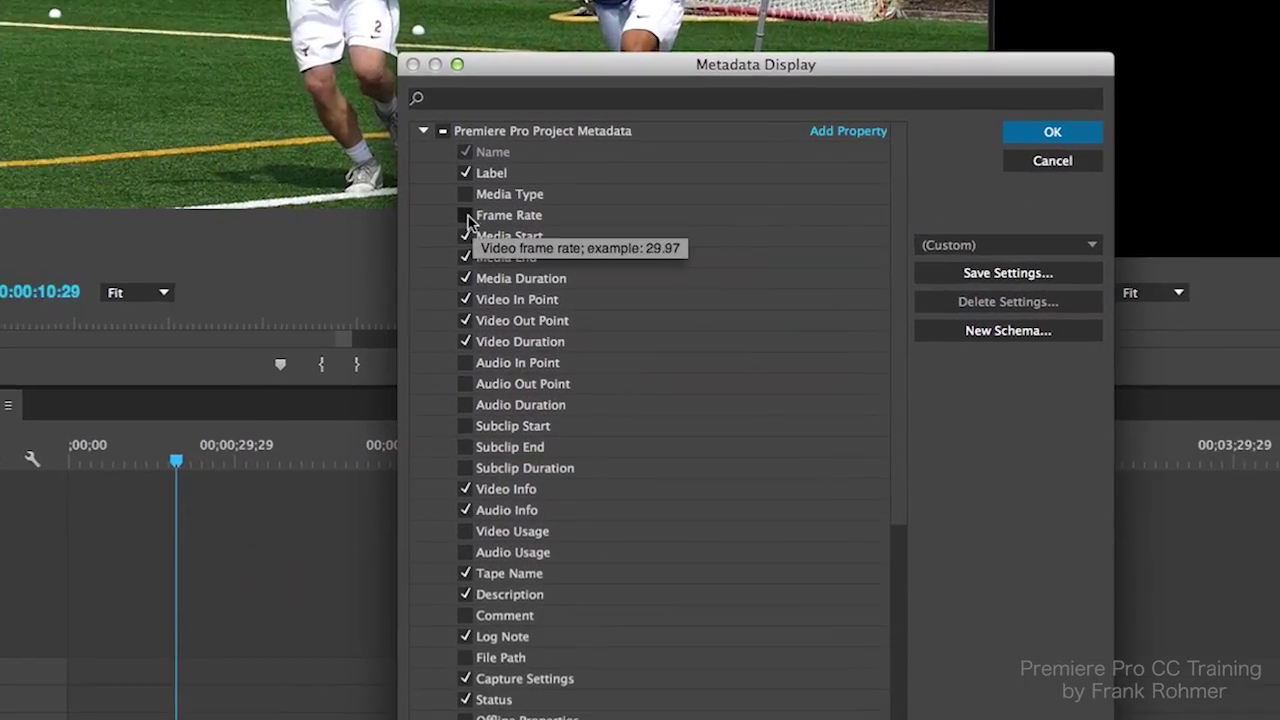
left_click(805, 486)
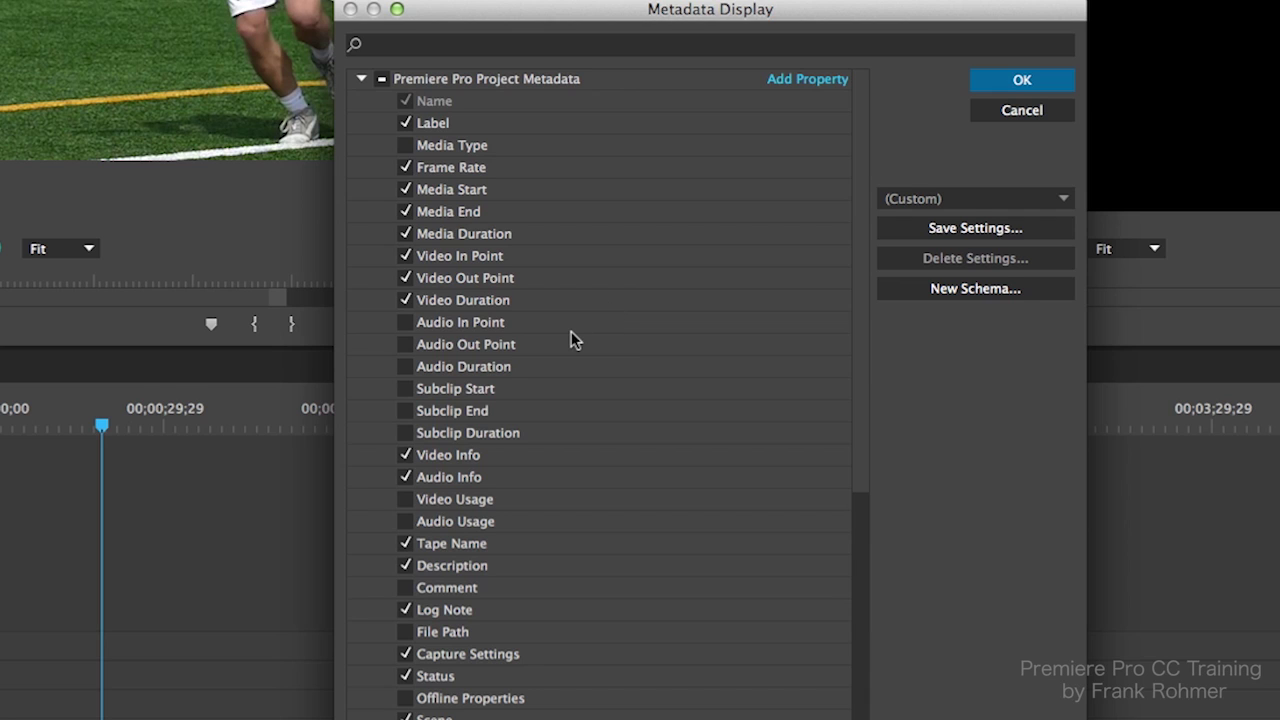
Enable the Video Codec and Video Usage properties under Premiere Pro Project Metadata.
scroll(571, 333, "down", 3)
scroll(571, 340, "down", 2)
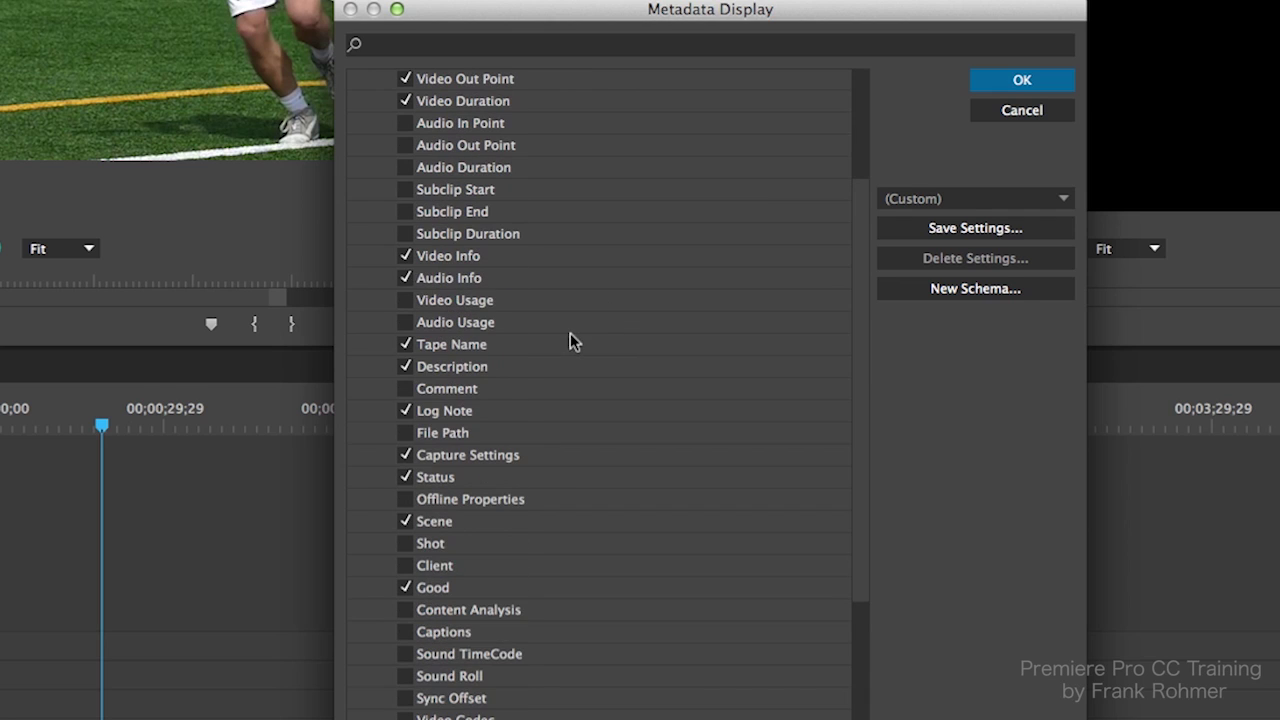
scroll(570, 341, "down", 1)
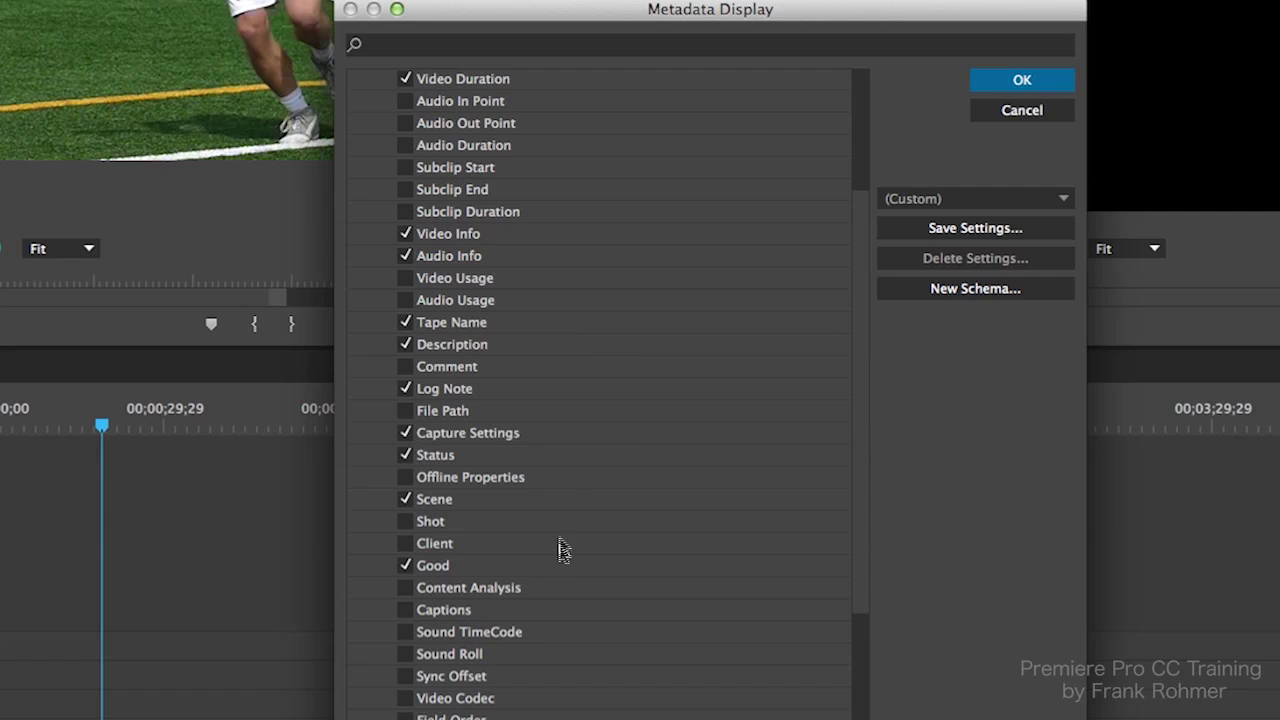
left_click(405, 698)
left_click(406, 279)
scroll(495, 630, "down", 5)
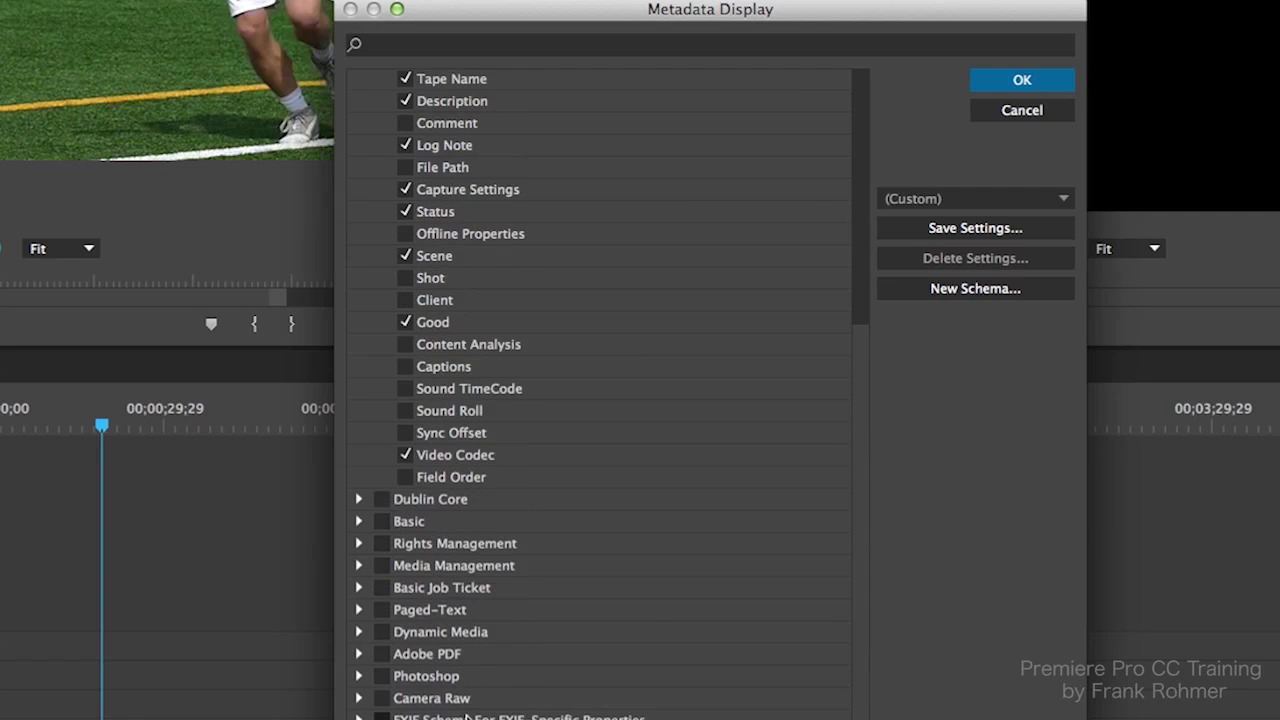
scroll(464, 700, "down", 3)
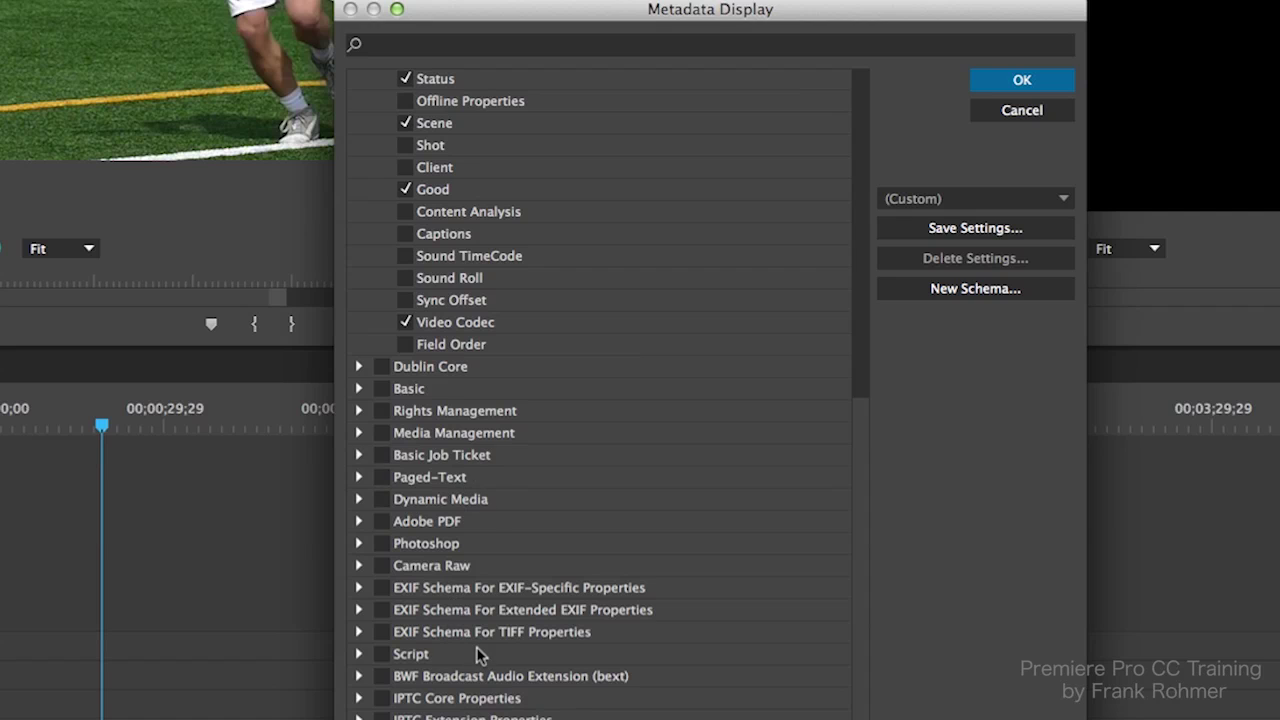
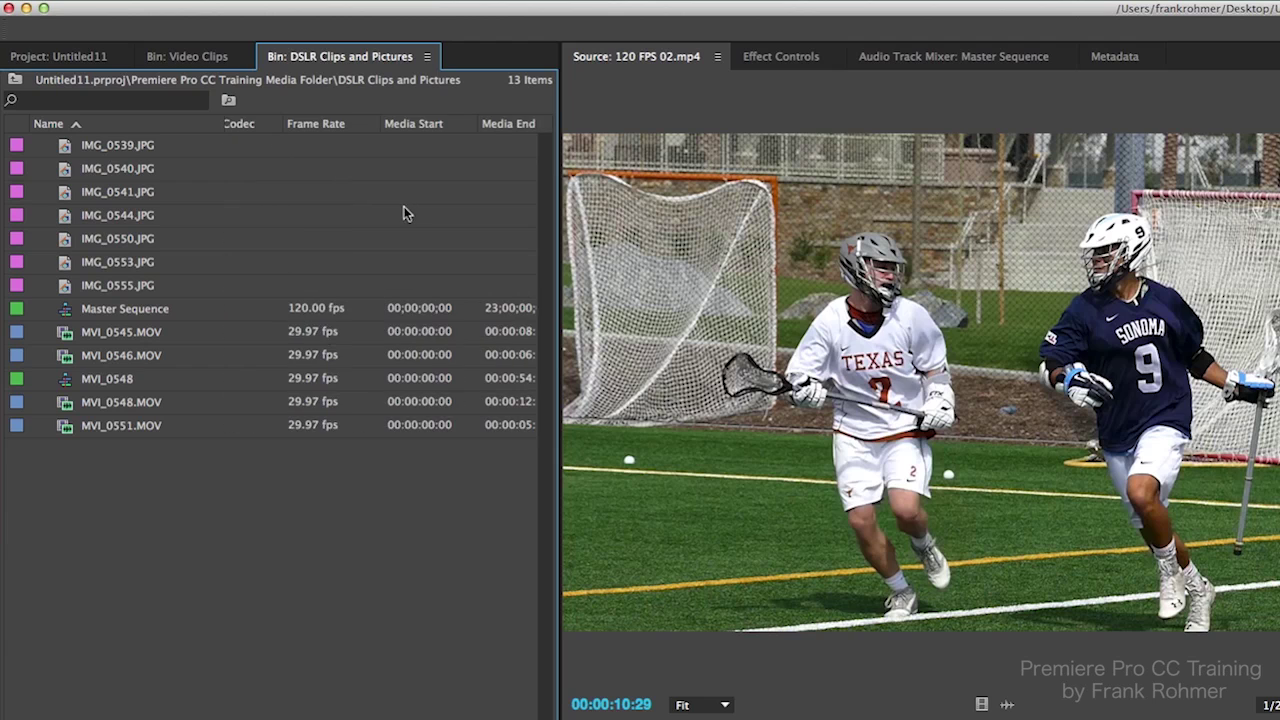
Move the Video Usage column directly behind Video Codec and ahead of Frame Rate in the DSLR Clips and Pictures bin.
scroll(399, 209, "right", 8)
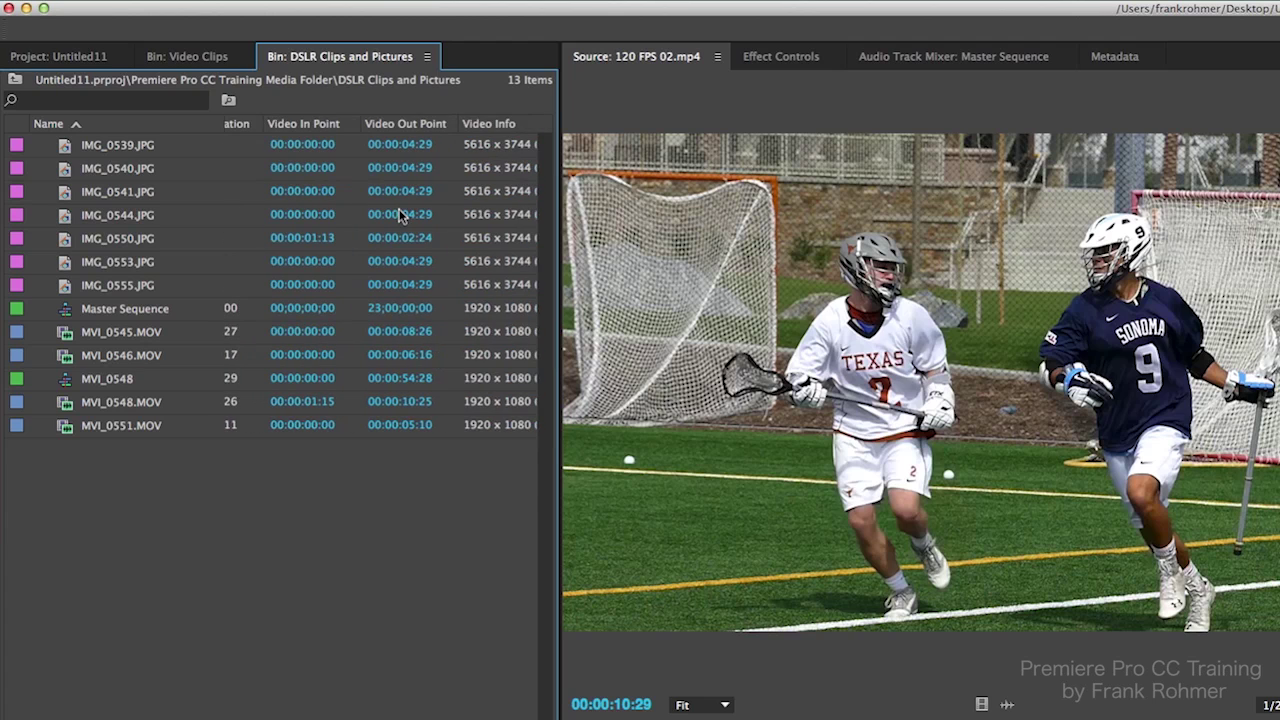
mouse_move(412, 126)
left_mouse_down()
mouse_move(194, 129)
mouse_move(416, 128)
left_mouse_up()
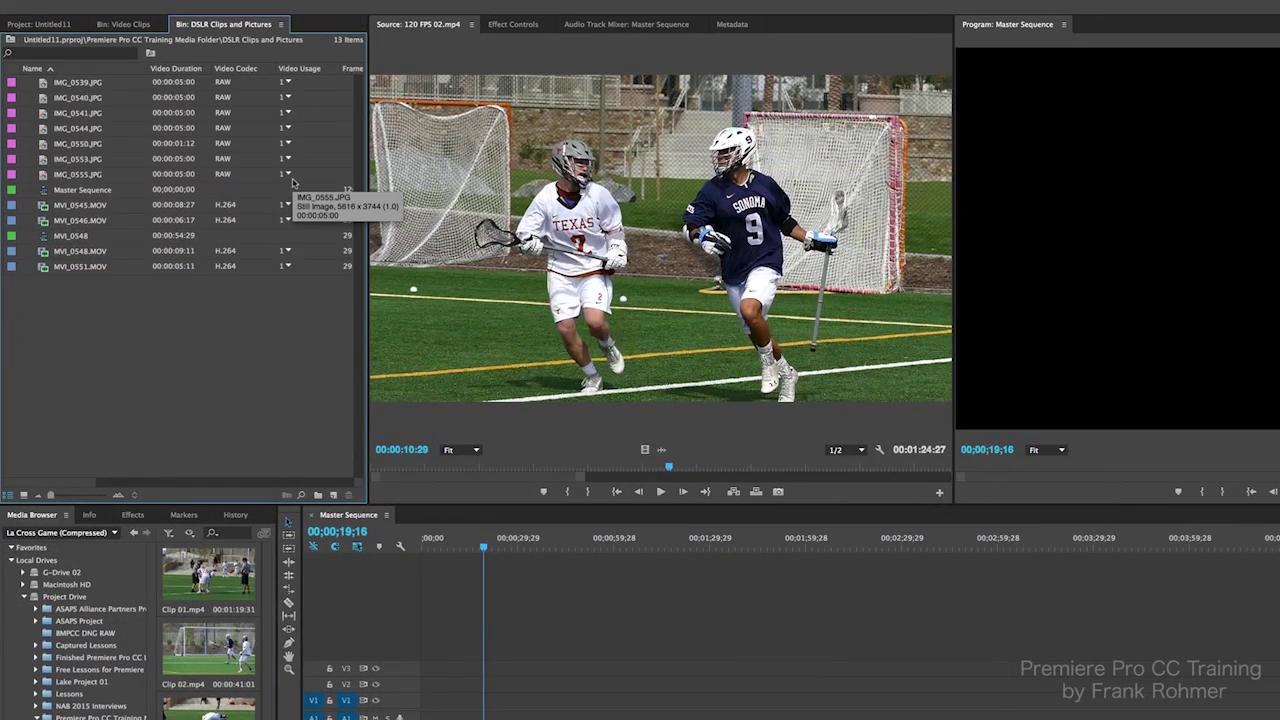
Place IMG_0539.JPG on V1 of the Master Sequence at about 00;00;03;11, 00;00;14;16 and 00;00;25;17, and list its video usage.
left_click(44, 86)
left_click_drag(44, 86, 439, 700)
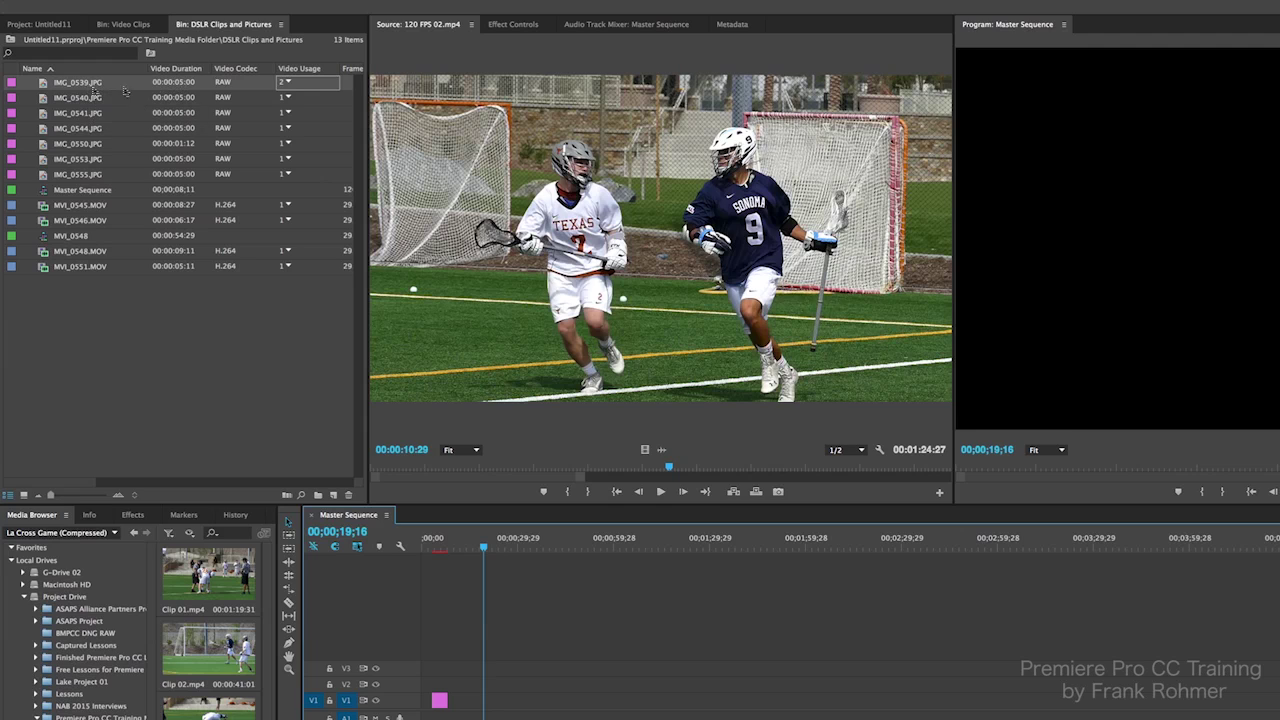
left_click_drag(50, 84, 467, 706)
left_click_drag(42, 84, 510, 702)
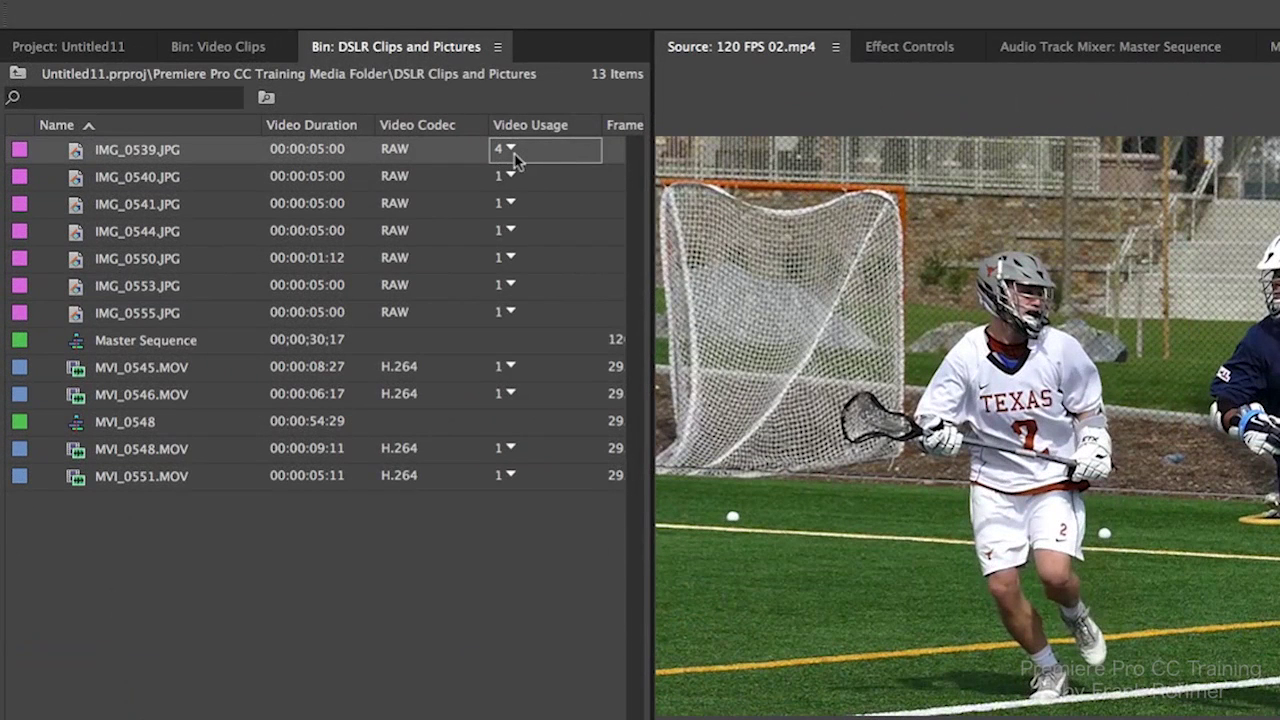
left_click(514, 157)
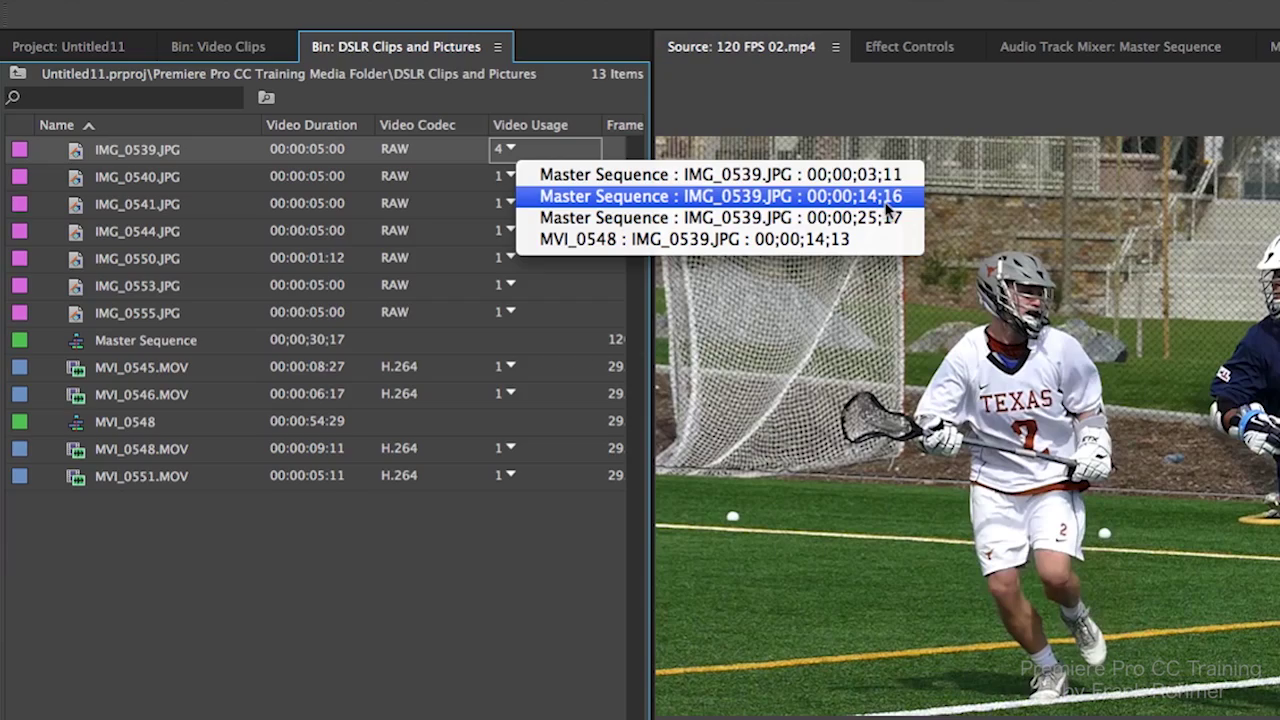
left_click(504, 574)
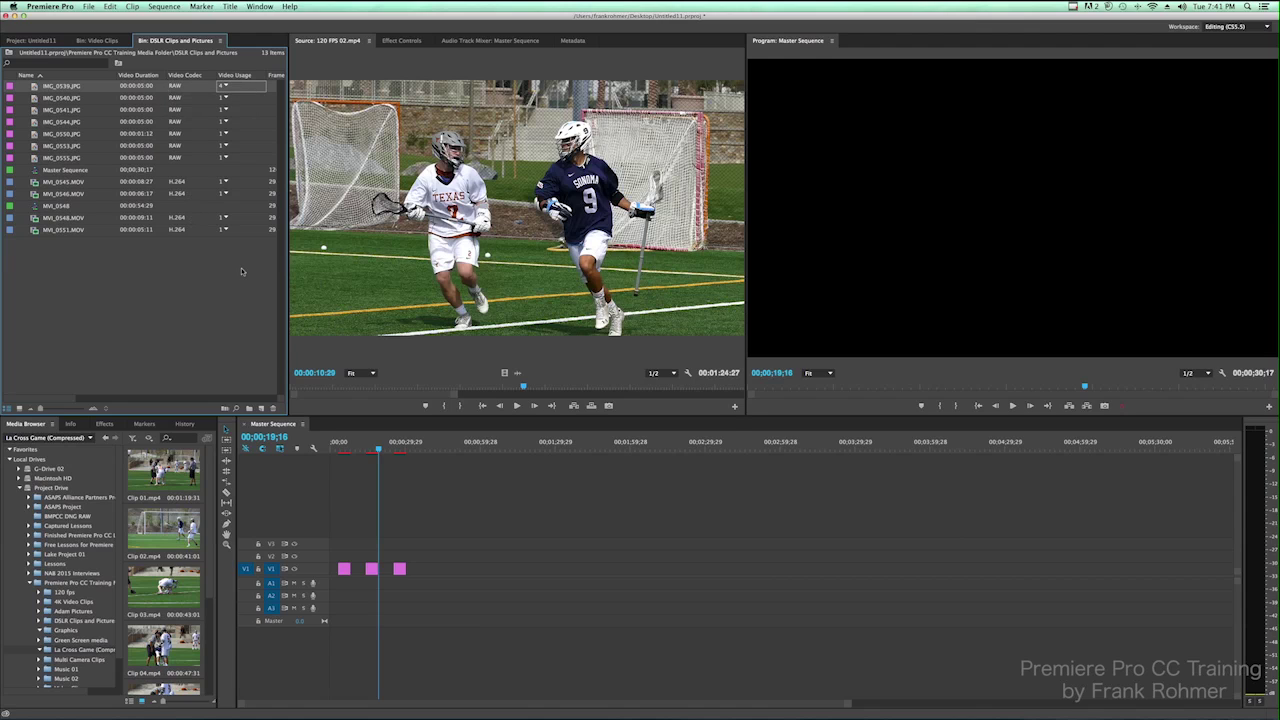
Add 120 FPS 02.mp4 to V1 and A1 of the Master Sequence after the stills, and set the playhead to 00;01;37;17.
left_click_drag(520, 233, 477, 579)
left_click(575, 444)
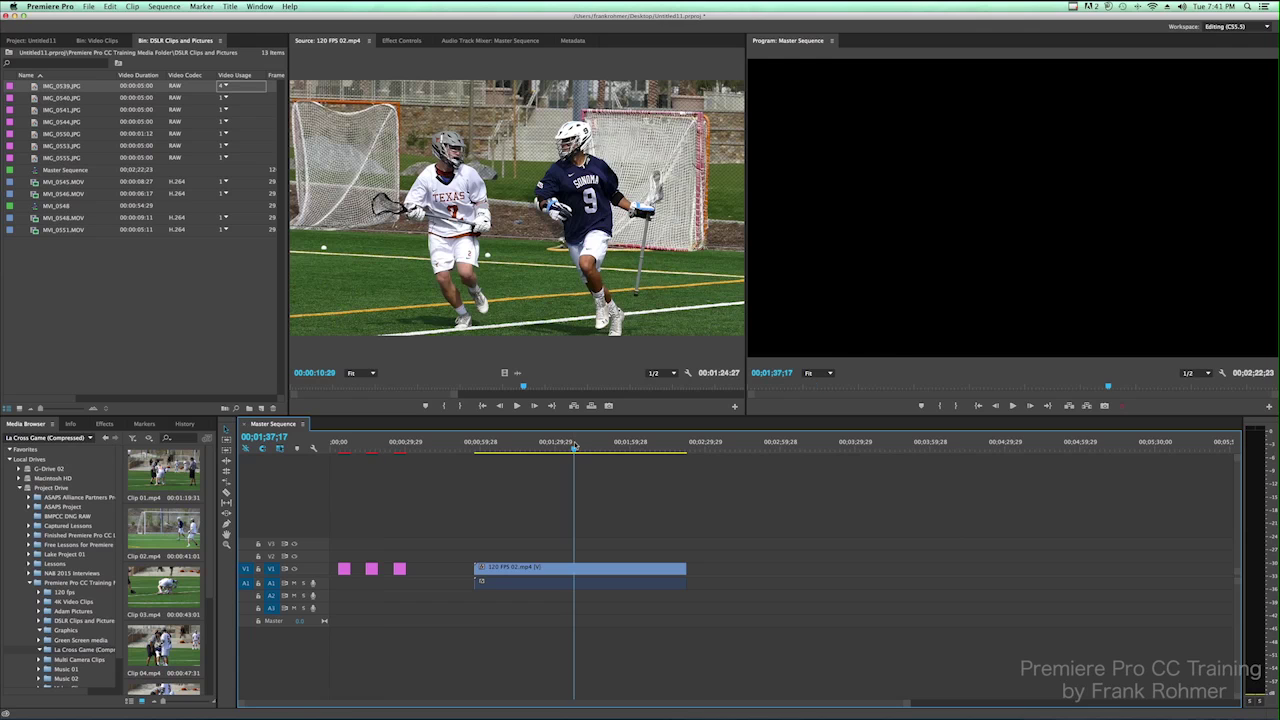
Preview the Program monitor maximized to fill the whole workspace, and restore the normal panel layout.
left_click(541, 173)
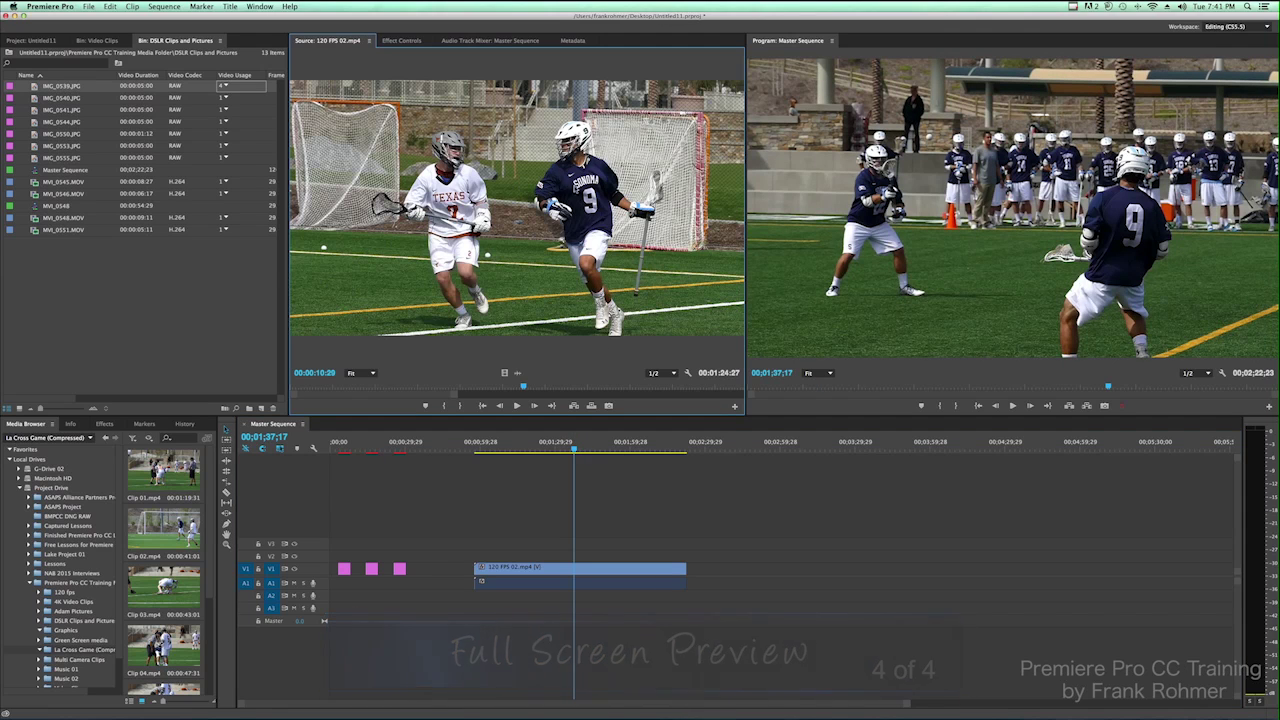
left_click(829, 177)
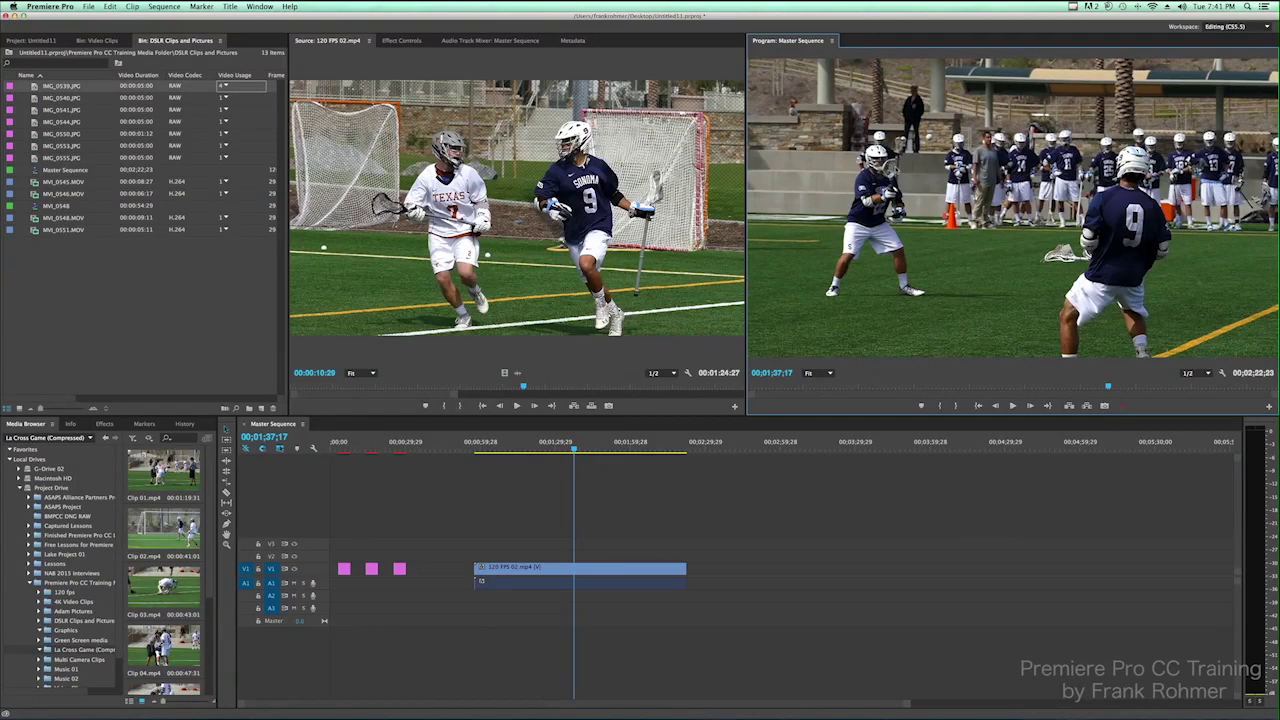
key("grave")
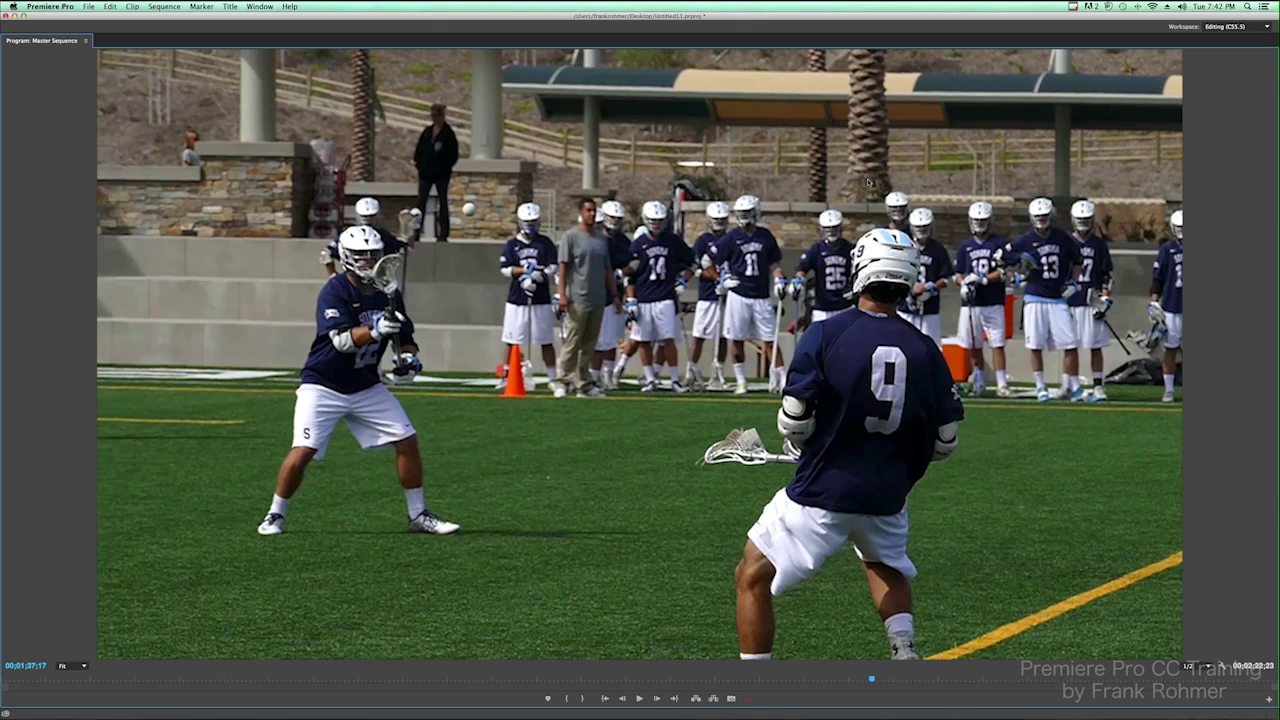
key("grave")
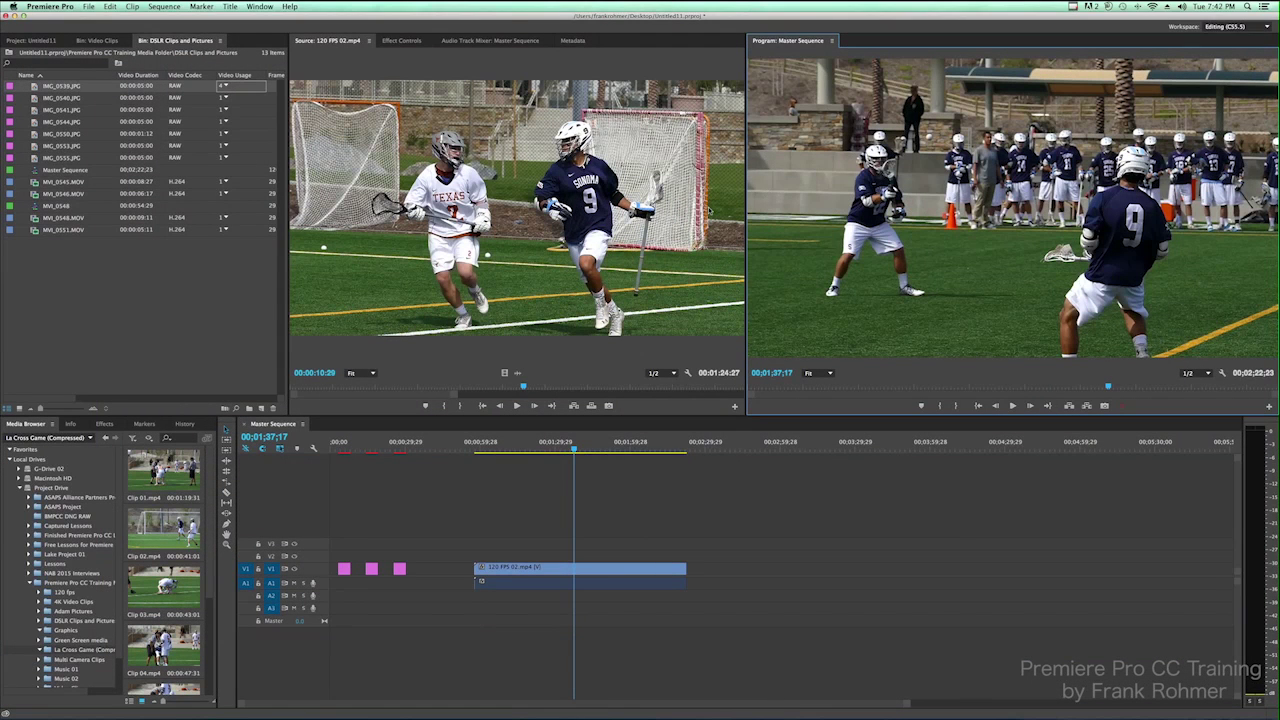
Preview 120 FPS 02.mp4 in the maximized Source monitor, and return it to its regular size.
left_click(516, 210)
key("grave")
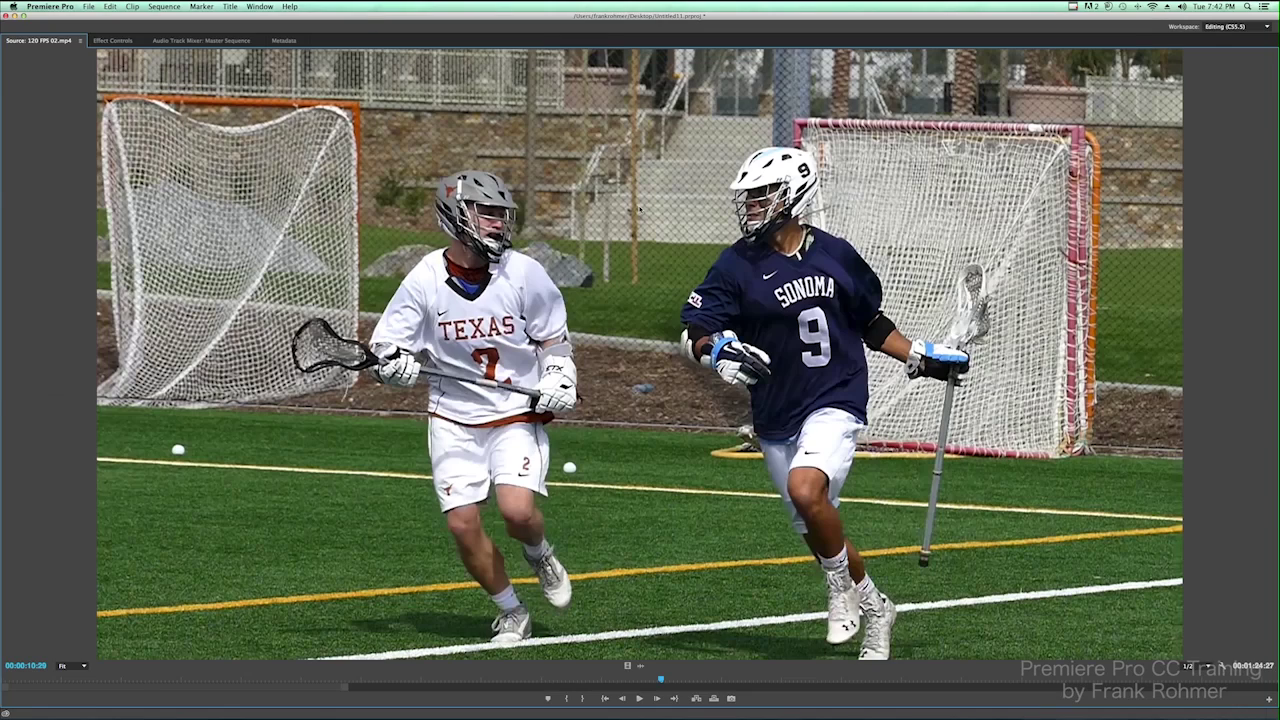
key("grave")
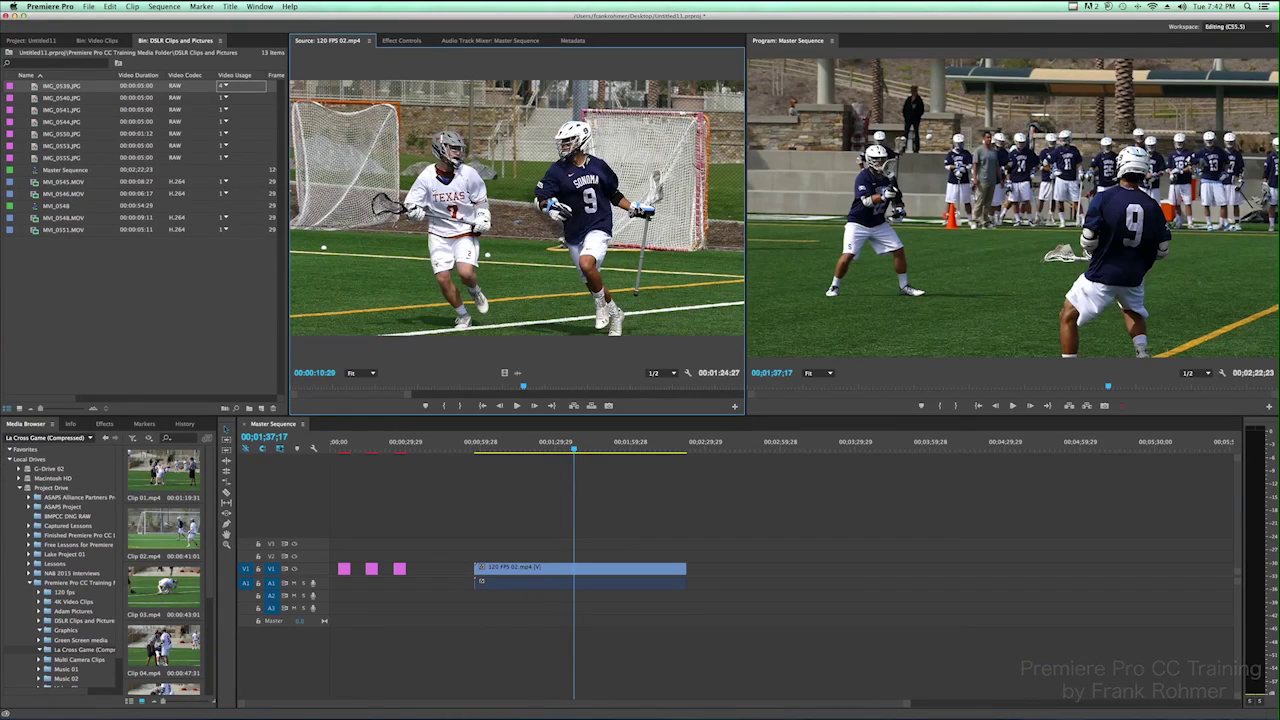